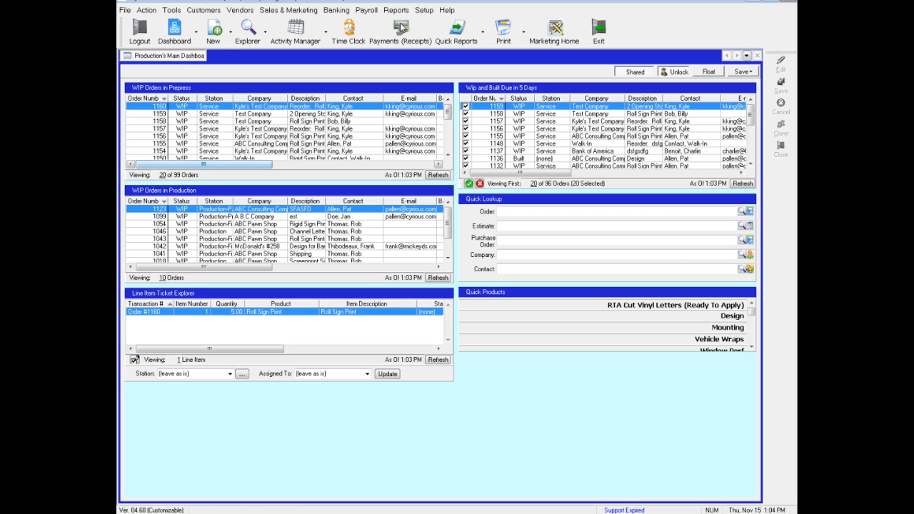
Open Part Setup within the complete pricing setup
{"action": "left_click", "coordinate": [424, 11]}
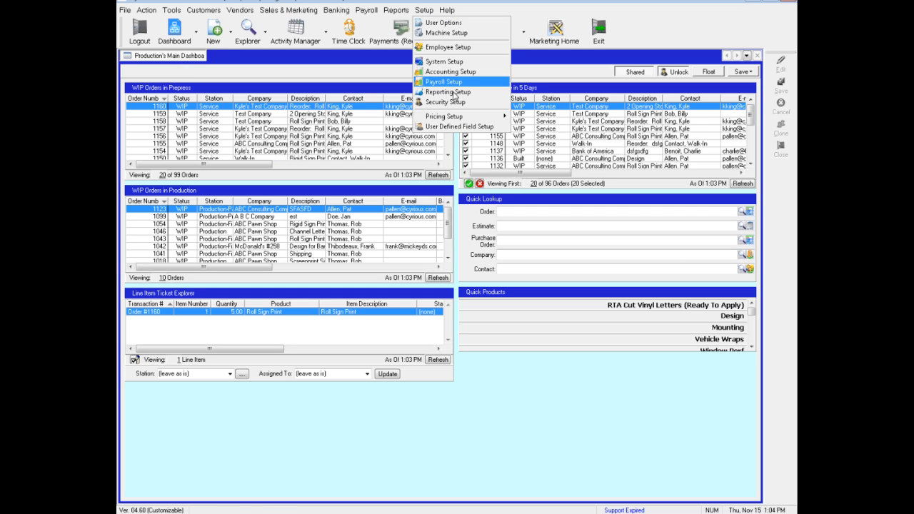
{"action": "mouse_move", "coordinate": [454, 117]}
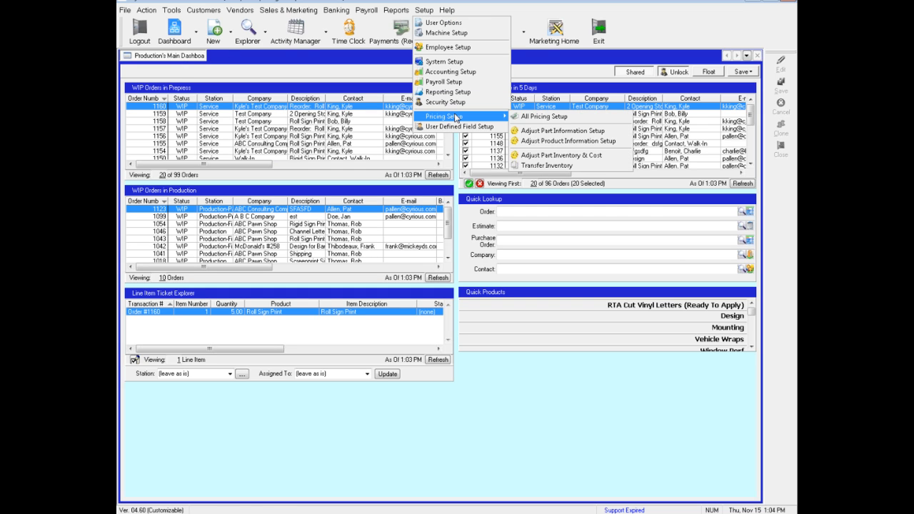
{"action": "left_click", "coordinate": [539, 118]}
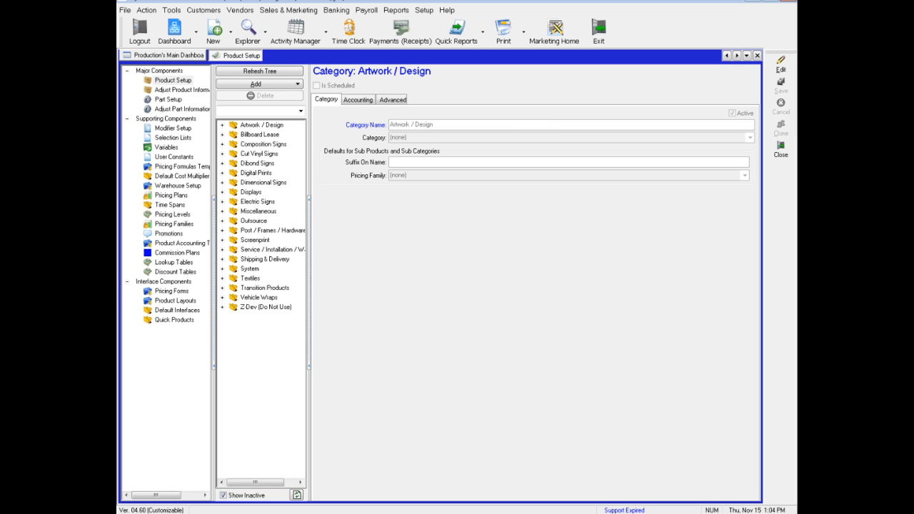
{"action": "left_click", "coordinate": [165, 100]}
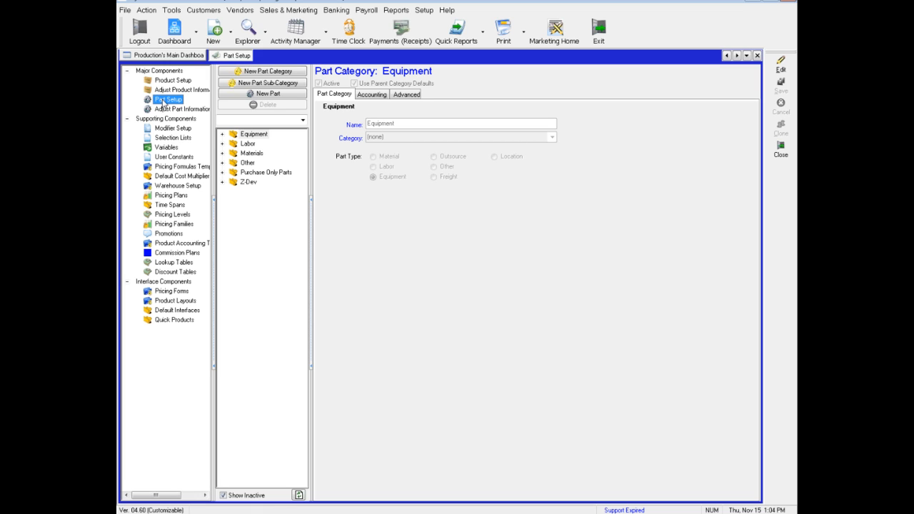
Open the part Gator Board - 10 mil Black 48 x 96 under Materials, Material (Roll and Flat Stock), Flat Stock Material, Gator Board
{"action": "left_click", "coordinate": [222, 154]}
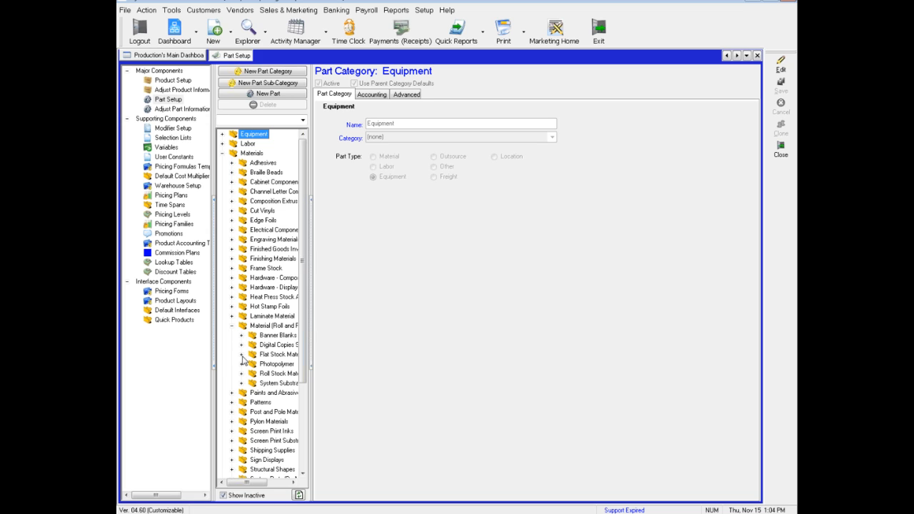
{"action": "left_click", "coordinate": [241, 355]}
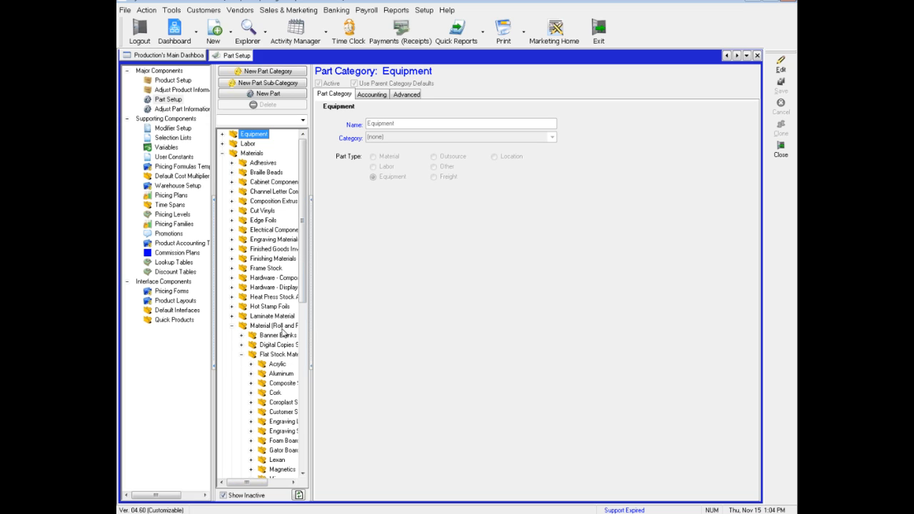
{"action": "left_click_drag", "start_coordinate": [315, 321], "coordinate": [340, 319]}
{"action": "left_click", "coordinate": [224, 311]}
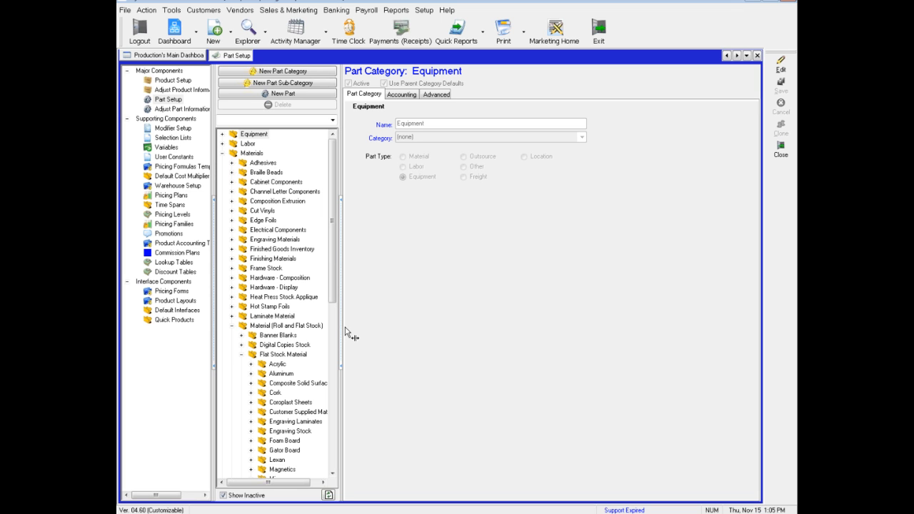
{"action": "left_click_drag", "start_coordinate": [330, 276], "coordinate": [330, 339]}
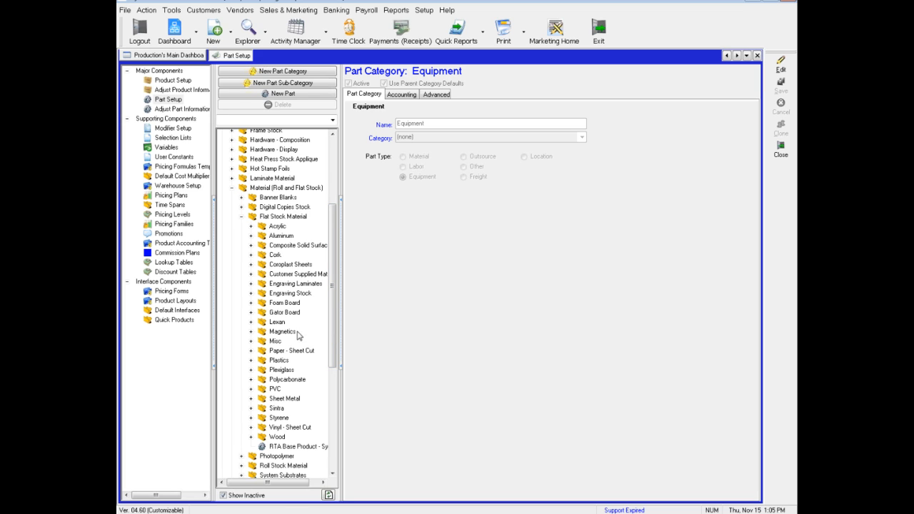
{"action": "left_click", "coordinate": [252, 313]}
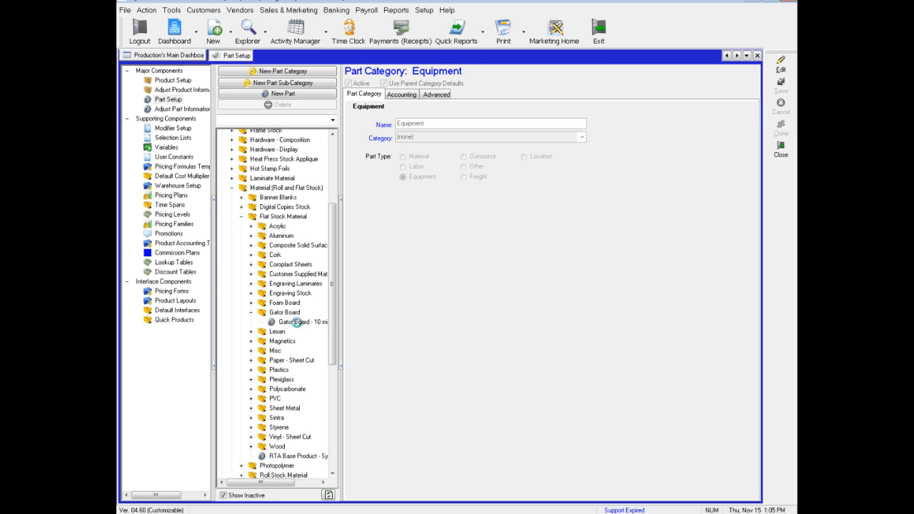
{"action": "left_click", "coordinate": [298, 324]}
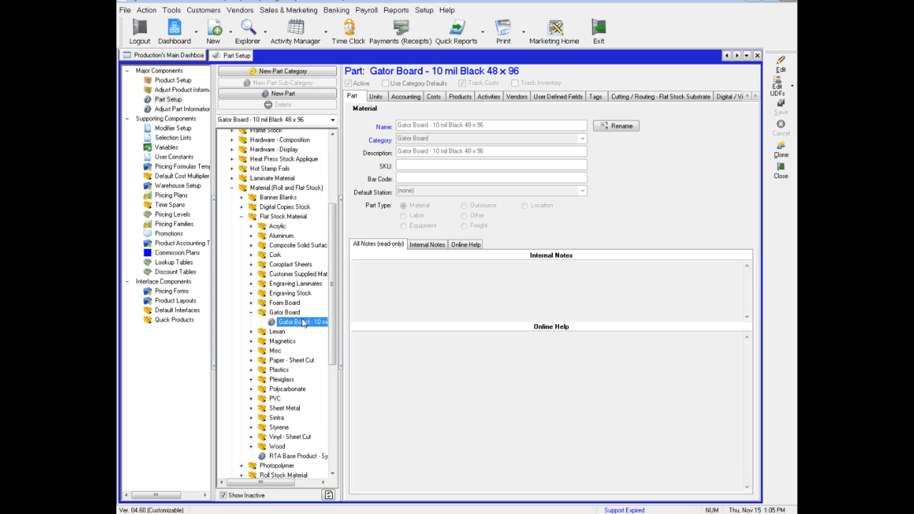
Enable Track Inventory for the Gator Board part, view its inventory grid, and save the part
{"action": "left_click", "coordinate": [780, 71]}
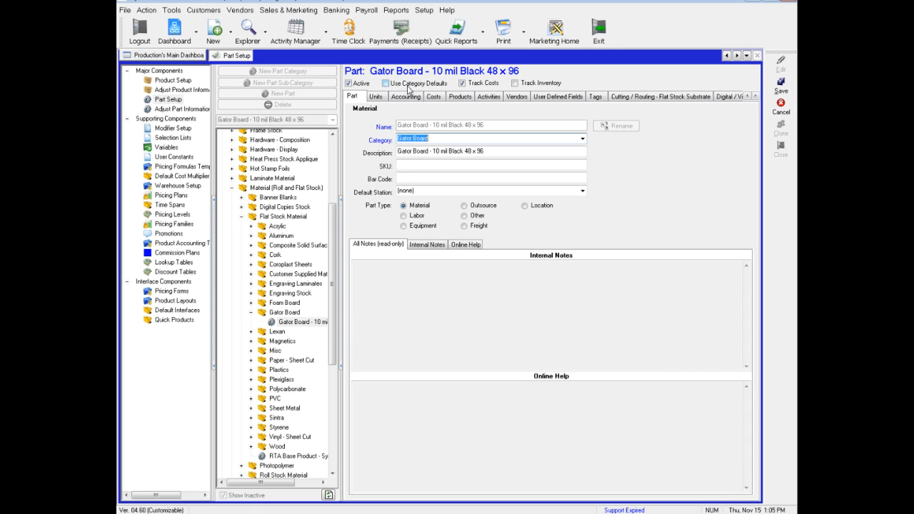
{"action": "left_click", "coordinate": [514, 84]}
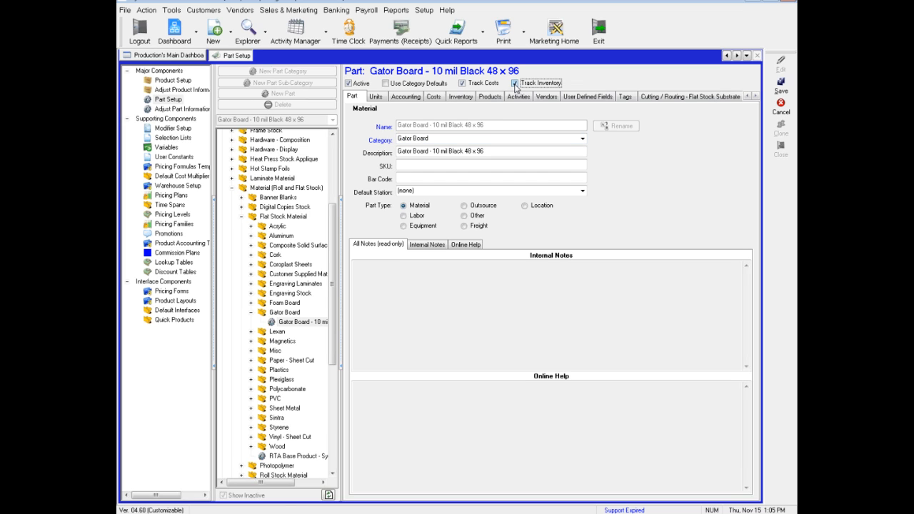
{"action": "left_click", "coordinate": [460, 97]}
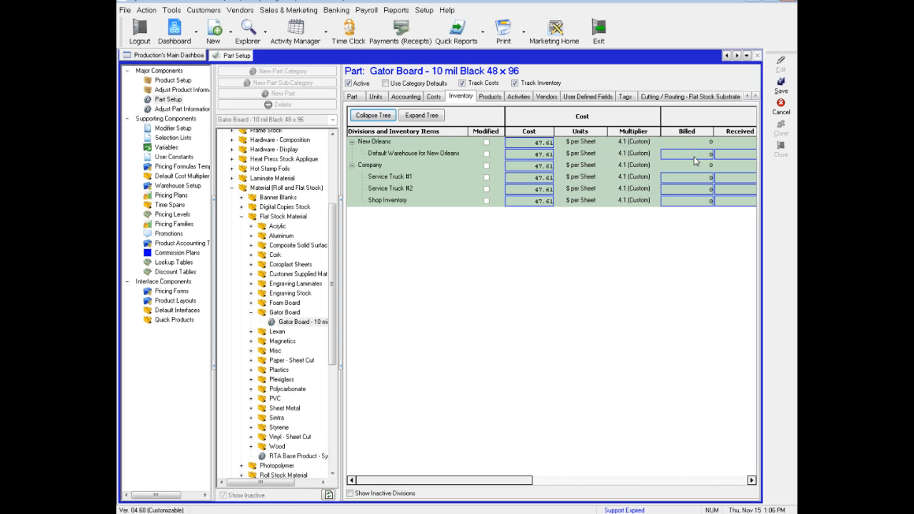
{"action": "left_click", "coordinate": [780, 85]}
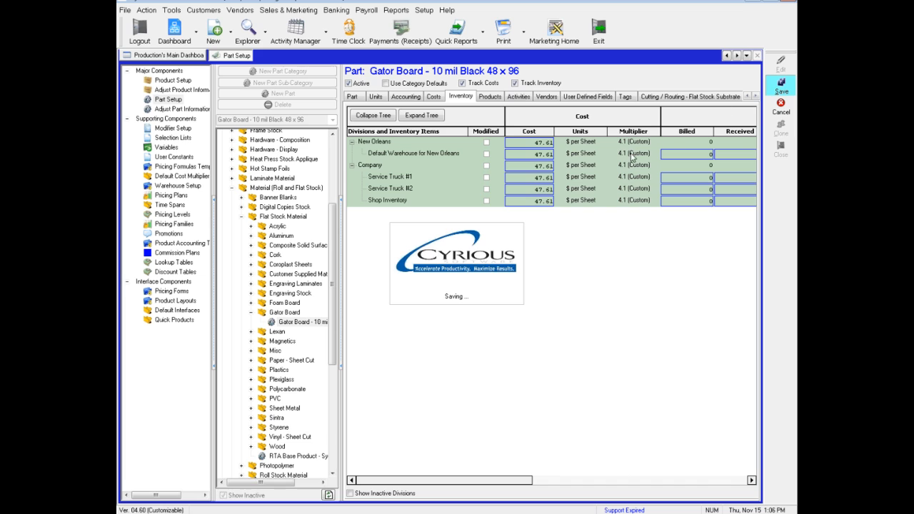
Collapse the Gator Board category and review the 13MM, 1MM, 3MM and 6MM parts in the PVC category
{"action": "left_click", "coordinate": [251, 313]}
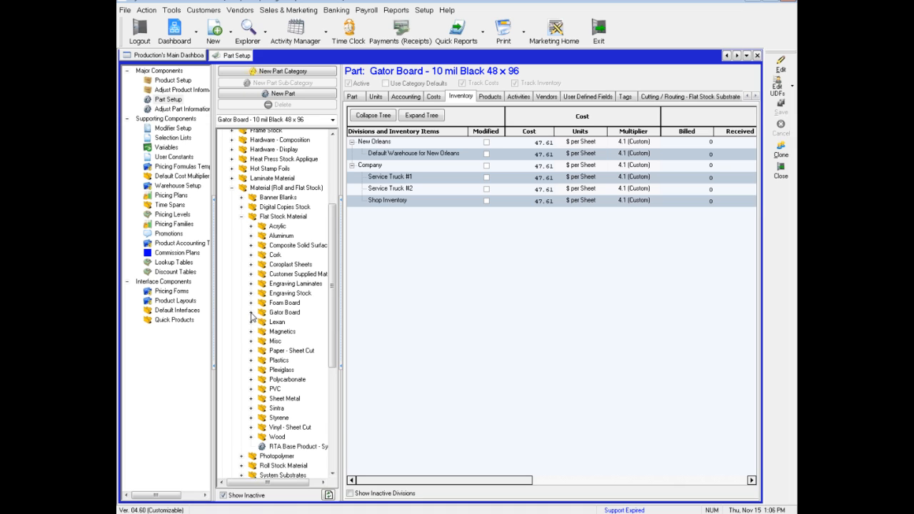
{"action": "left_click", "coordinate": [251, 389]}
{"action": "left_click", "coordinate": [299, 401]}
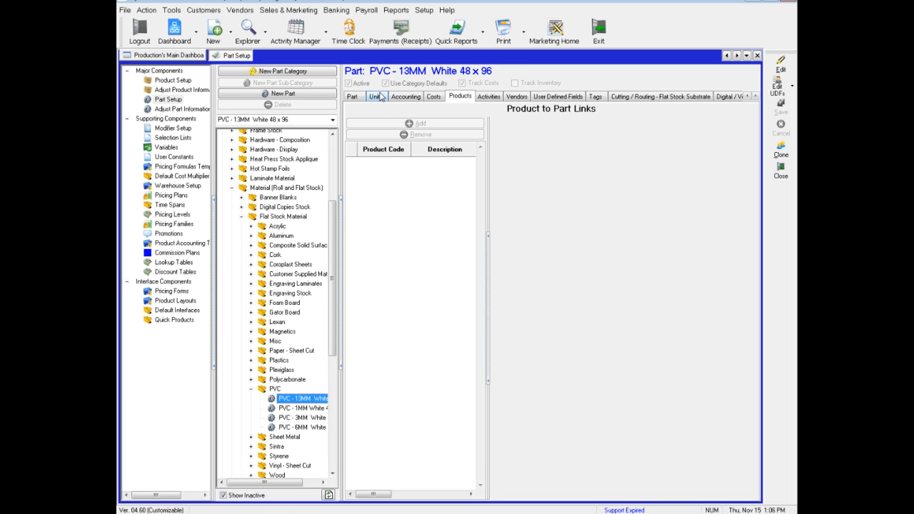
{"action": "left_click", "coordinate": [301, 408]}
{"action": "left_click", "coordinate": [302, 417]}
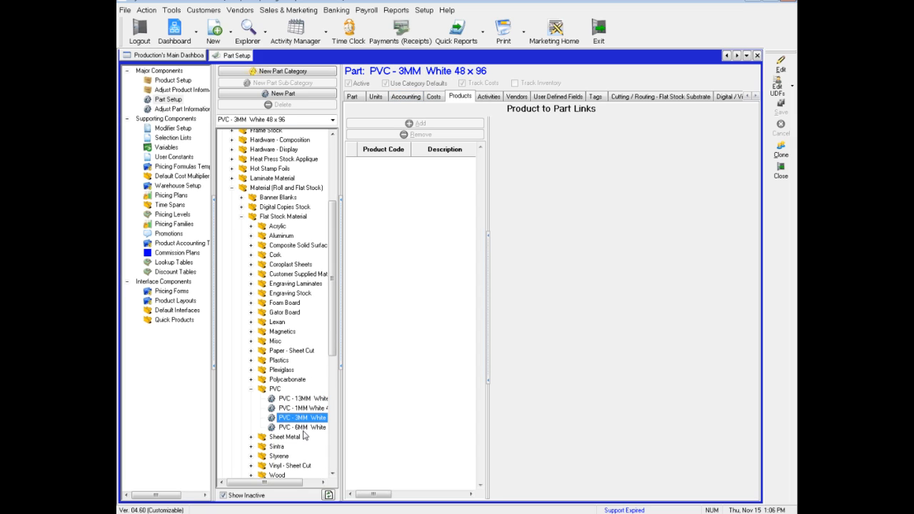
{"action": "left_click", "coordinate": [303, 426]}
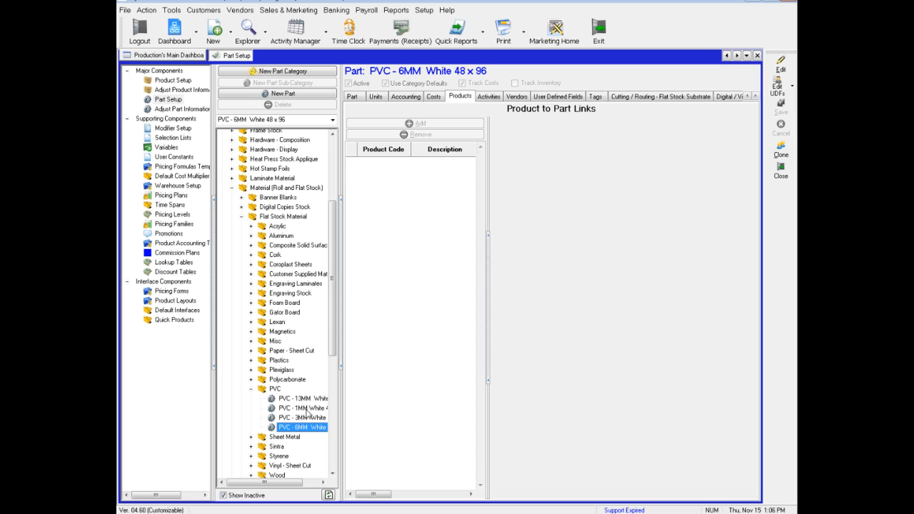
Turn off parent category defaults for the PVC category, enable Track Inventory in its accounting settings, and save the category
{"action": "left_click", "coordinate": [277, 392]}
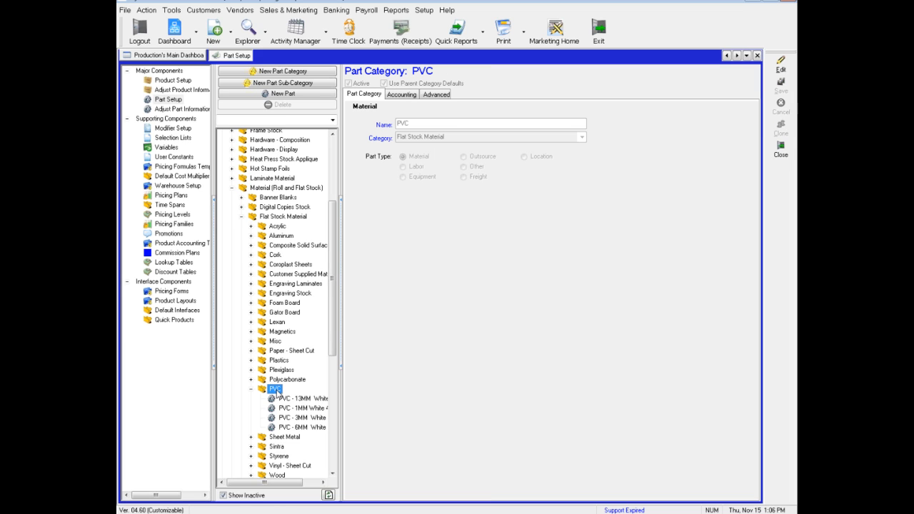
{"action": "left_click", "coordinate": [778, 70]}
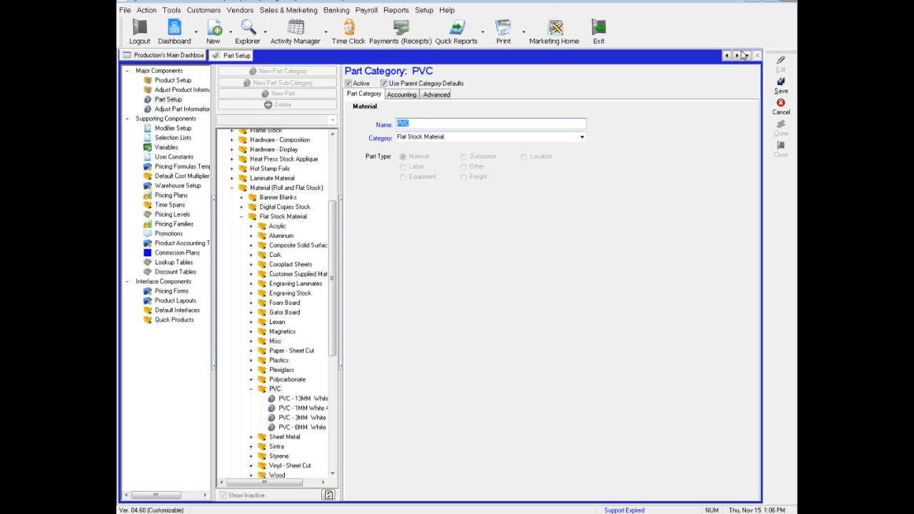
{"action": "left_click", "coordinate": [401, 95]}
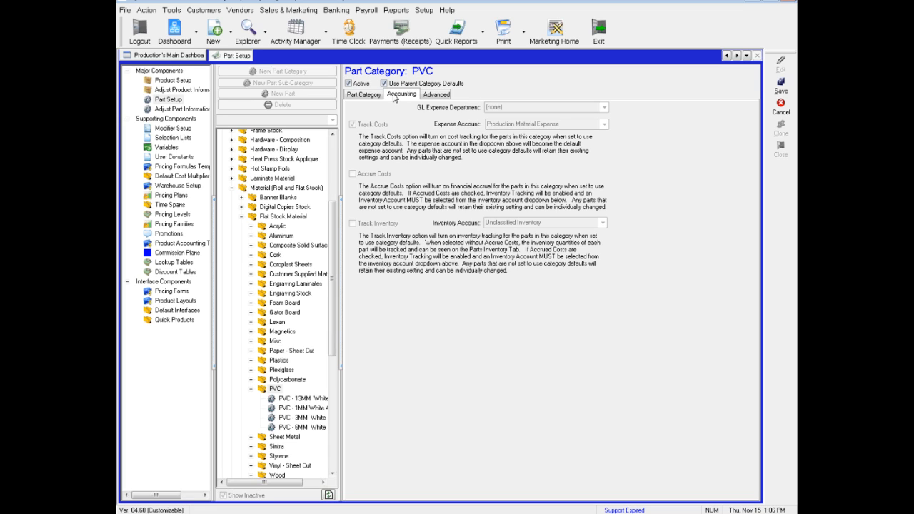
{"action": "left_click", "coordinate": [397, 84]}
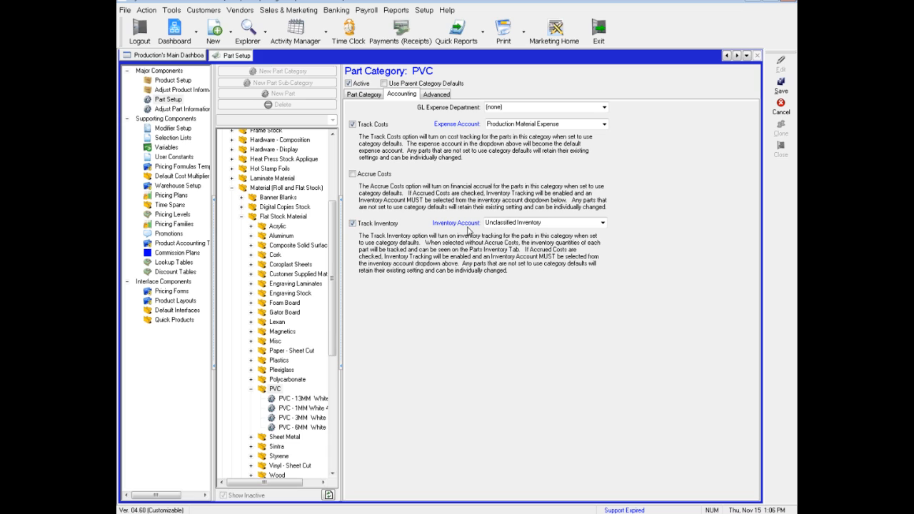
{"action": "left_click", "coordinate": [780, 89]}
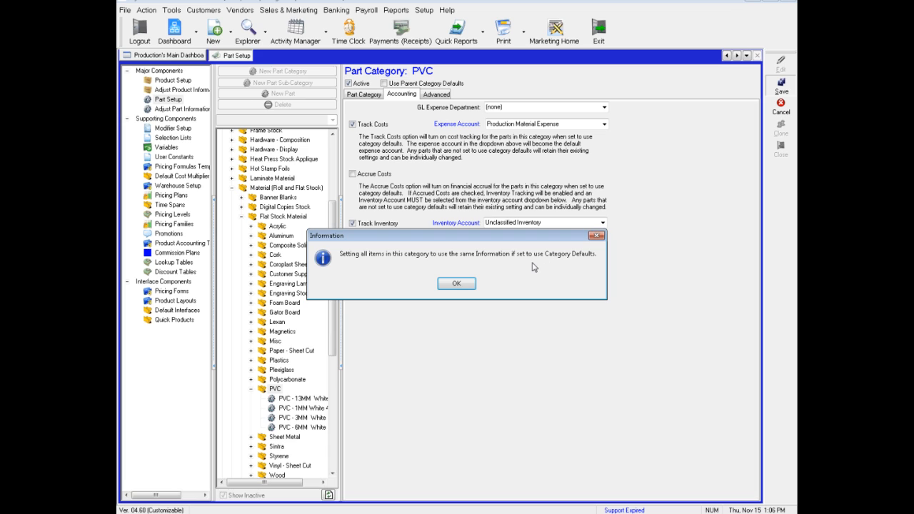
{"action": "left_click", "coordinate": [461, 287]}
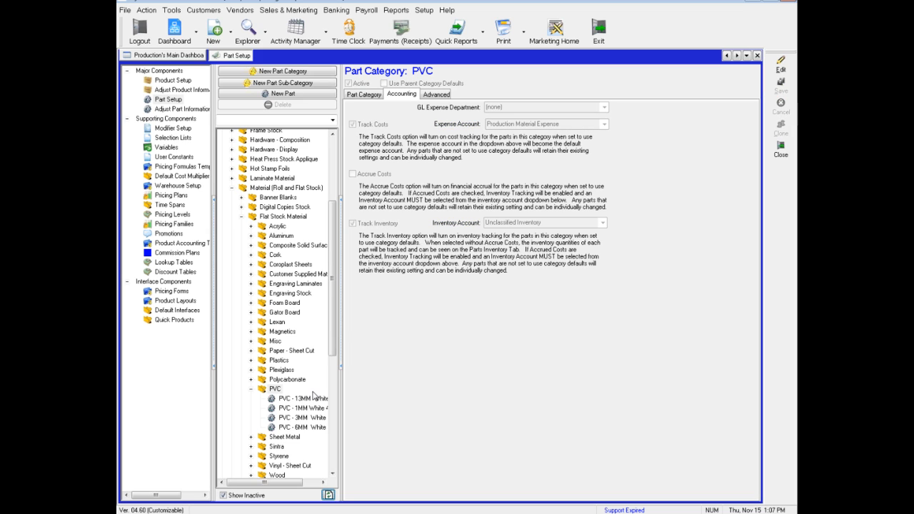
Check the inventory tracking setting on each of the four PVC parts
{"action": "left_click", "coordinate": [307, 401]}
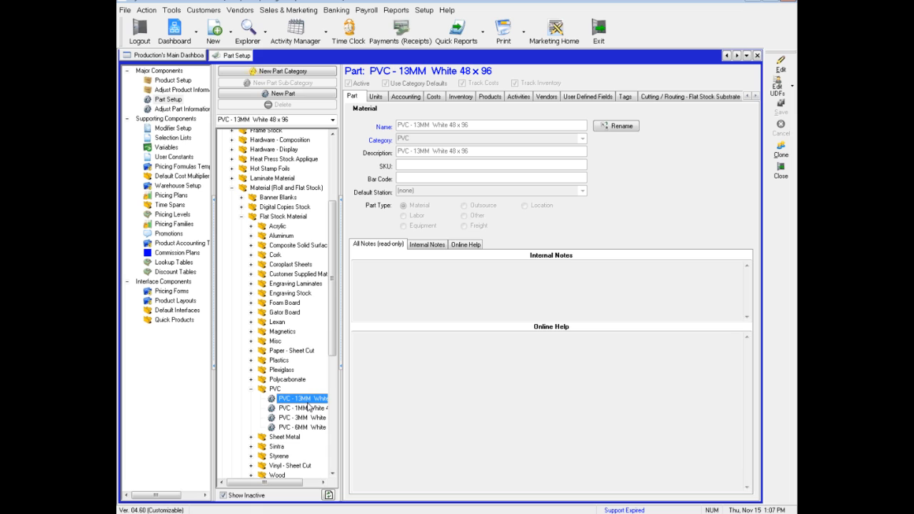
{"action": "key", "text": "Down"}
{"action": "key", "text": "Down"}
{"action": "key", "text": "Down"}
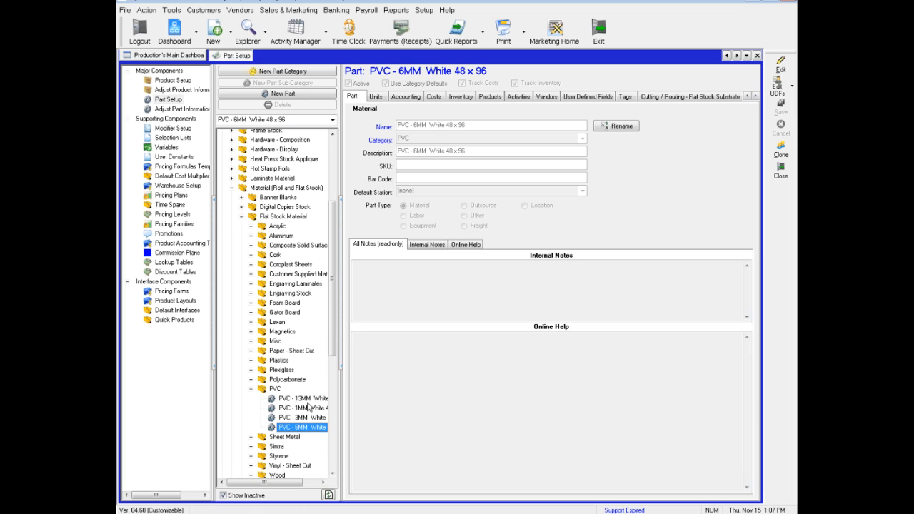
{"action": "key", "text": "Up"}
{"action": "key", "text": "Up"}
{"action": "key", "text": "Up"}
{"action": "key", "text": "Down"}
{"action": "key", "text": "Down"}
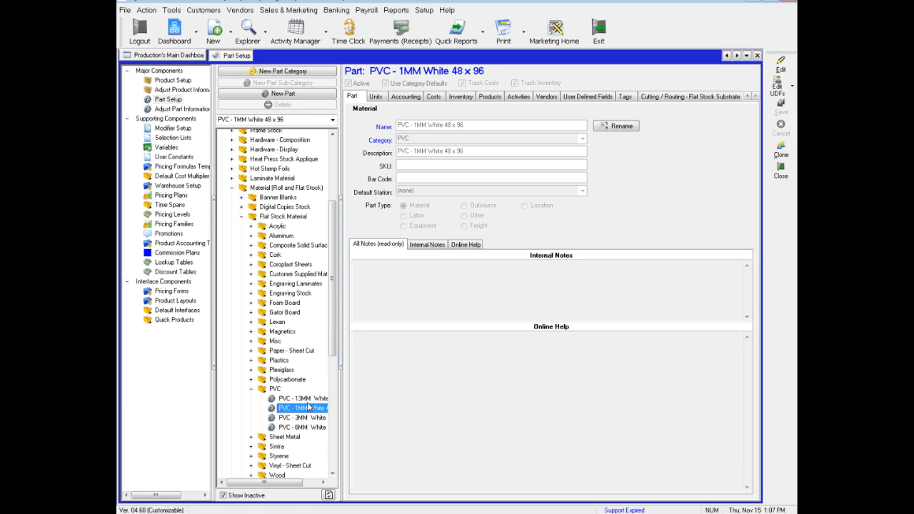
{"action": "key", "text": "Down"}
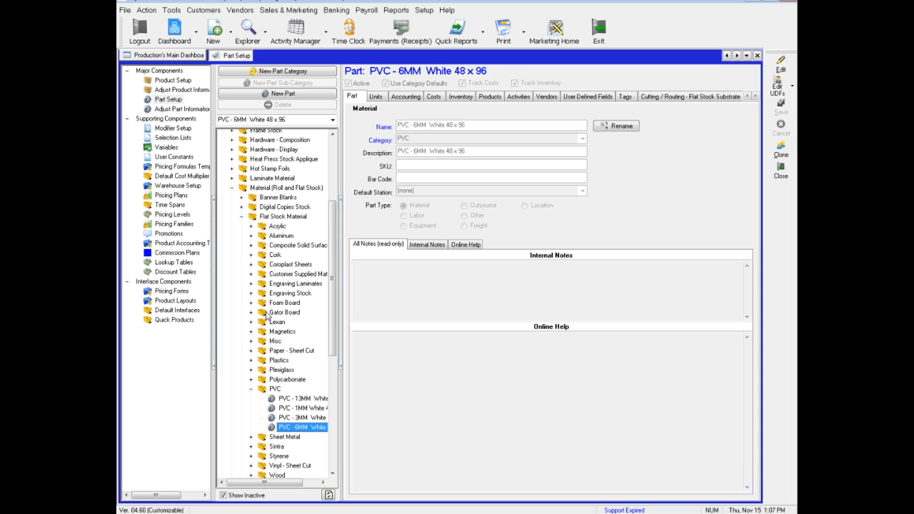
Reopen the Gator Board - 10 mil Black 48 x 96 part and examine its inventory quantities
{"action": "left_click", "coordinate": [251, 313]}
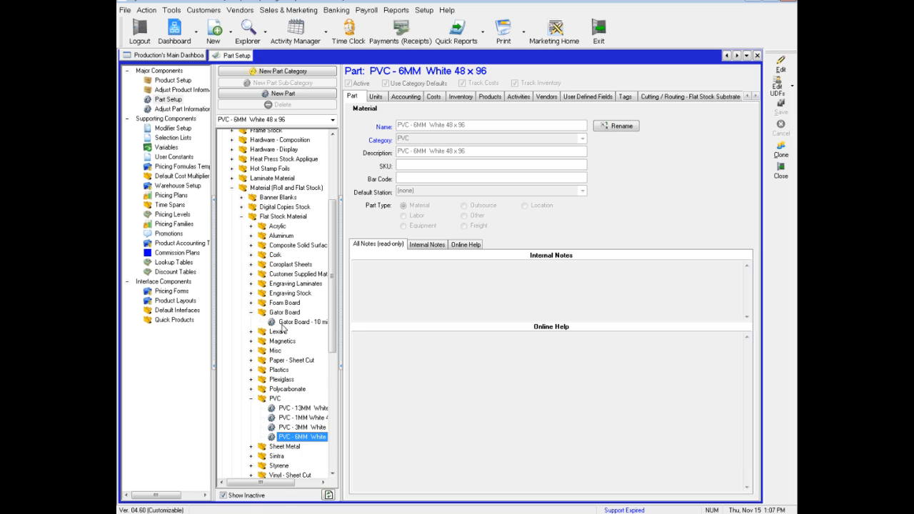
{"action": "left_click", "coordinate": [295, 322]}
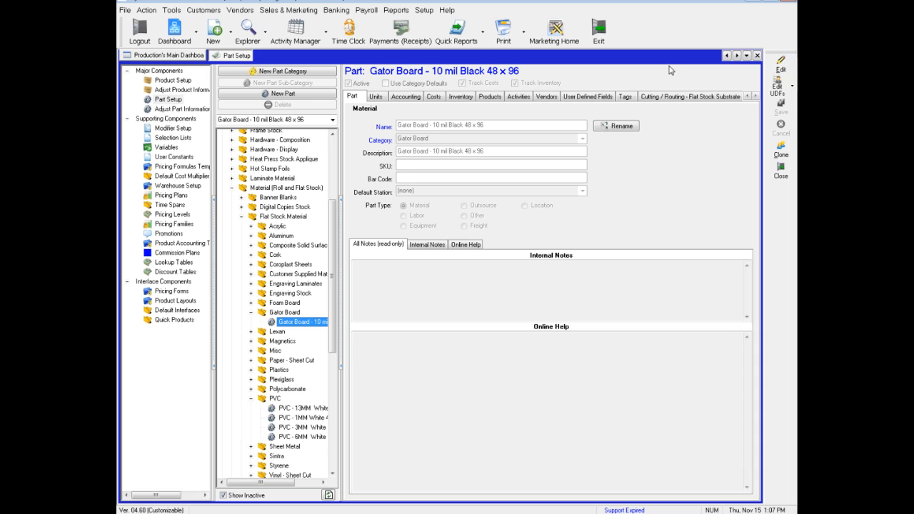
{"action": "left_click", "coordinate": [461, 97]}
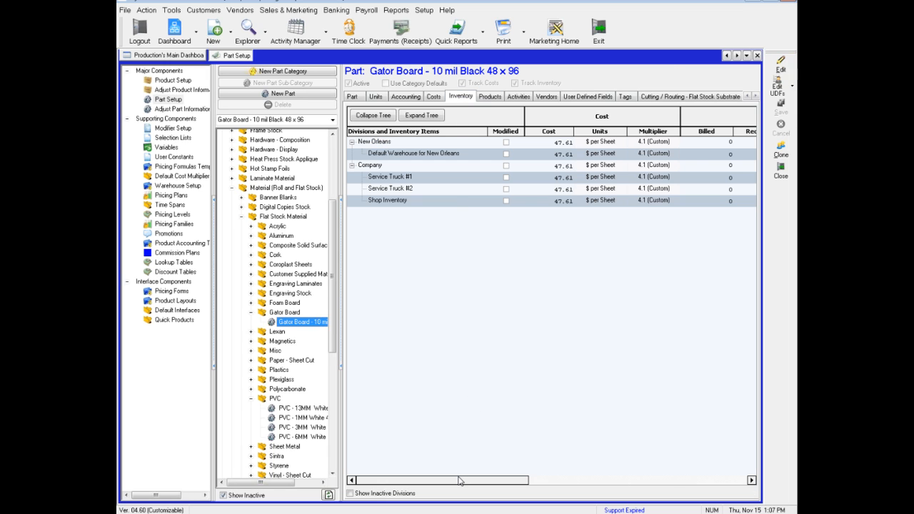
{"action": "left_click_drag", "start_coordinate": [461, 479], "coordinate": [595, 468]}
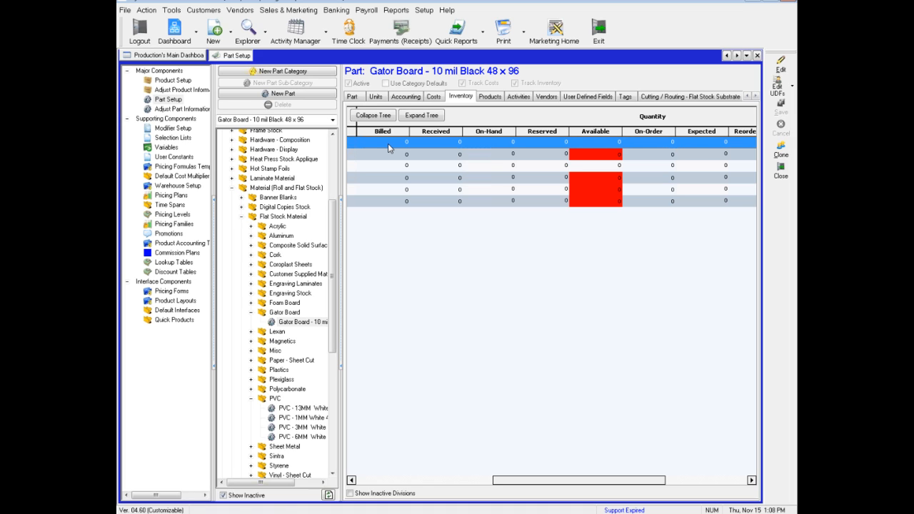
Put the Gator Board part into edit mode and set the billed quantity in the second inventory row to 10
{"action": "left_click", "coordinate": [384, 157]}
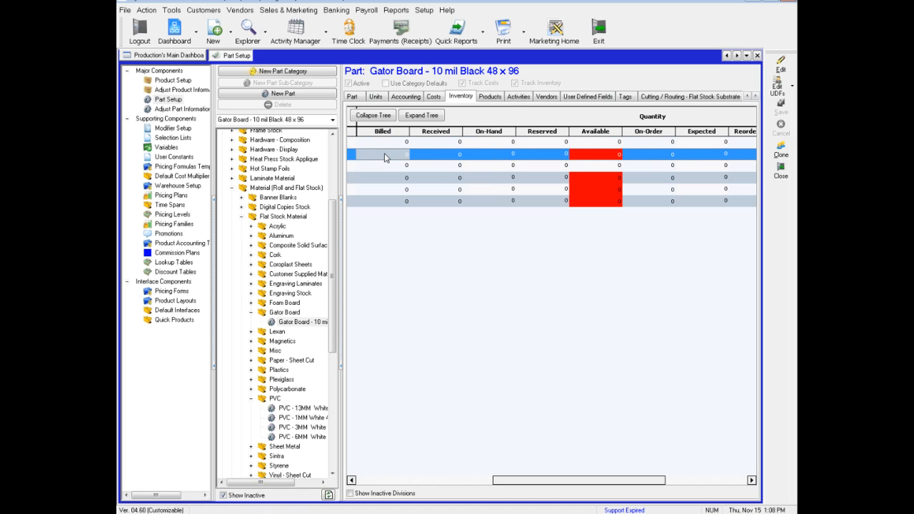
{"action": "left_click", "coordinate": [780, 64]}
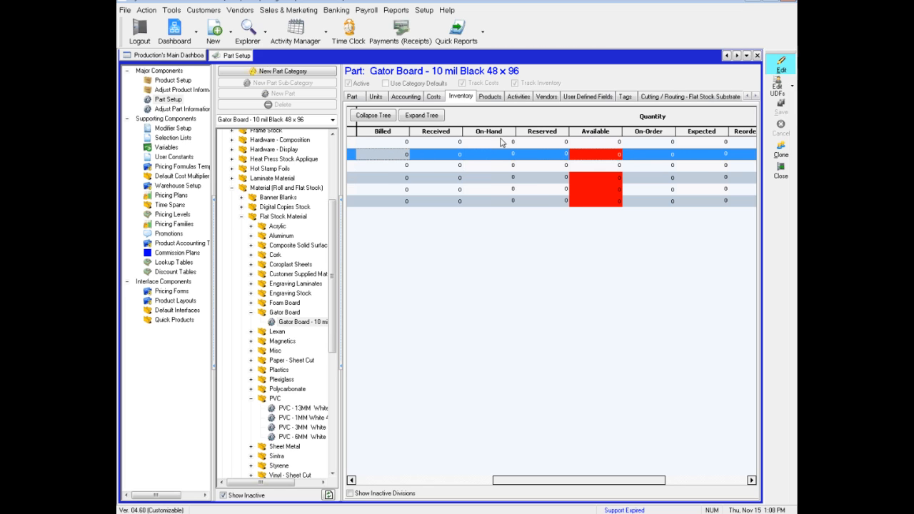
{"action": "left_click_drag", "start_coordinate": [556, 480], "coordinate": [545, 480]}
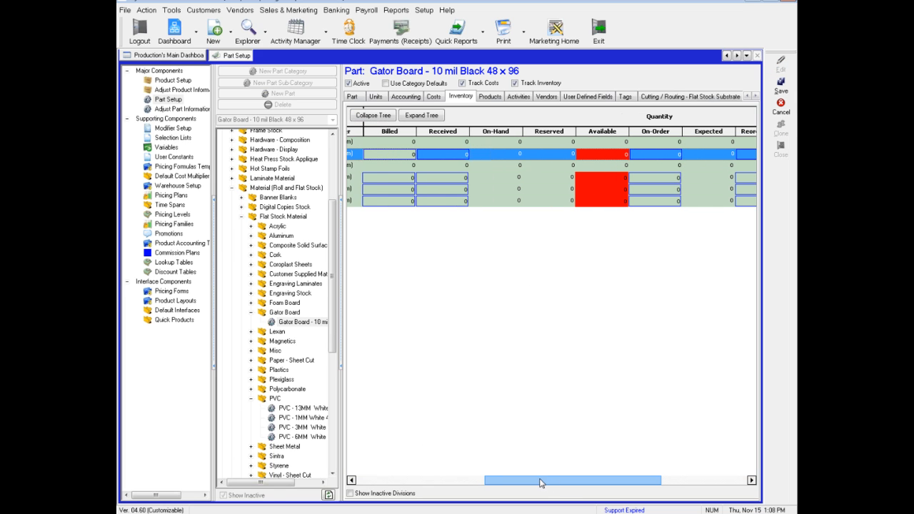
{"action": "left_click", "coordinate": [389, 157]}
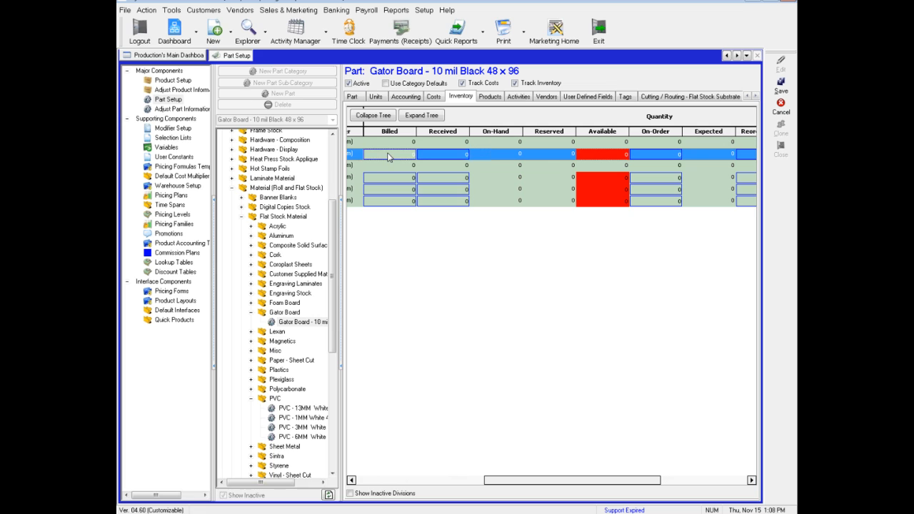
{"action": "left_click", "coordinate": [395, 154]}
{"action": "type", "text": "10"}
{"action": "key", "text": "Tab"}
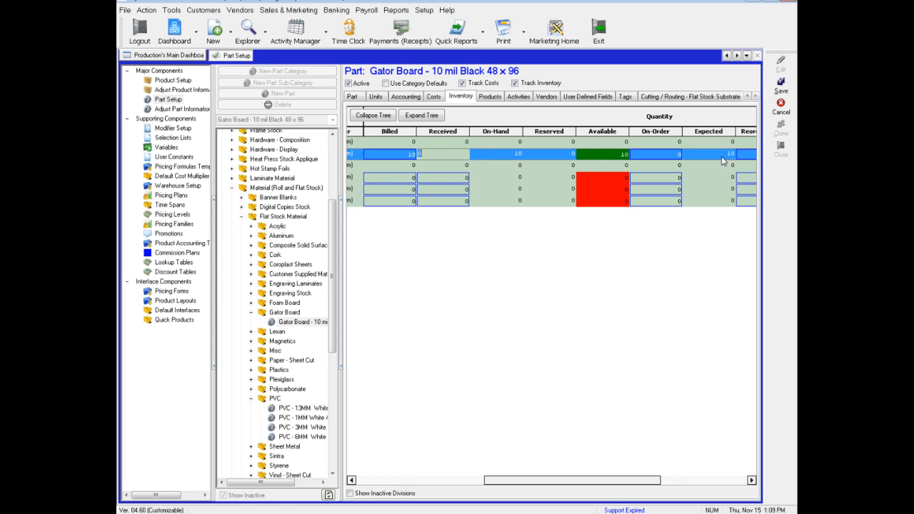
Set the second row's reorder point to 15 and its reorder quantity to 10
{"action": "left_click_drag", "start_coordinate": [598, 484], "coordinate": [699, 481]}
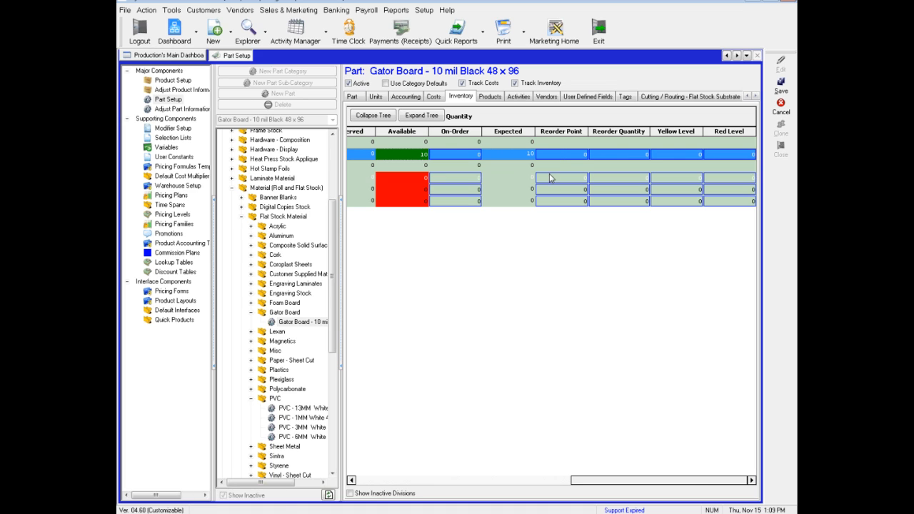
{"action": "left_click", "coordinate": [571, 155]}
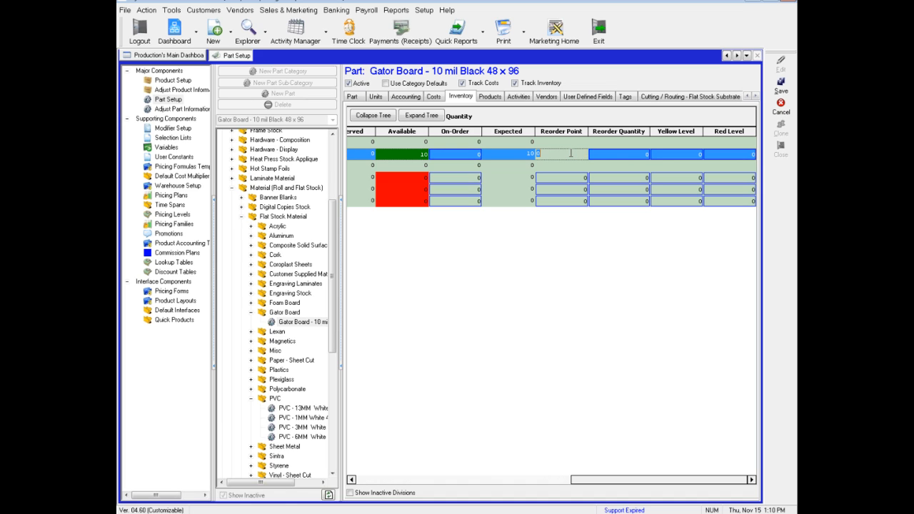
{"action": "type", "text": "15"}
{"action": "left_click", "coordinate": [614, 153]}
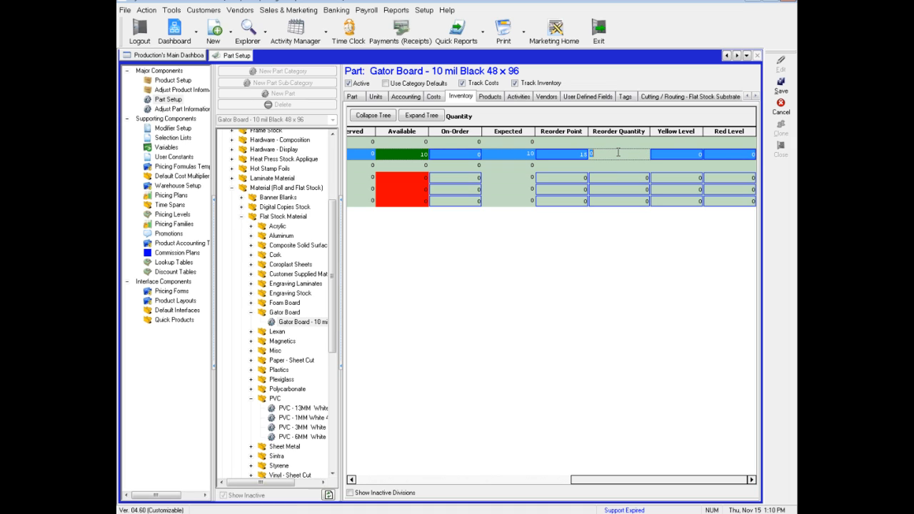
{"action": "type", "text": "10"}
Set the yellow level to 20 and the red level to 5 in the same inventory row
{"action": "left_click", "coordinate": [690, 156]}
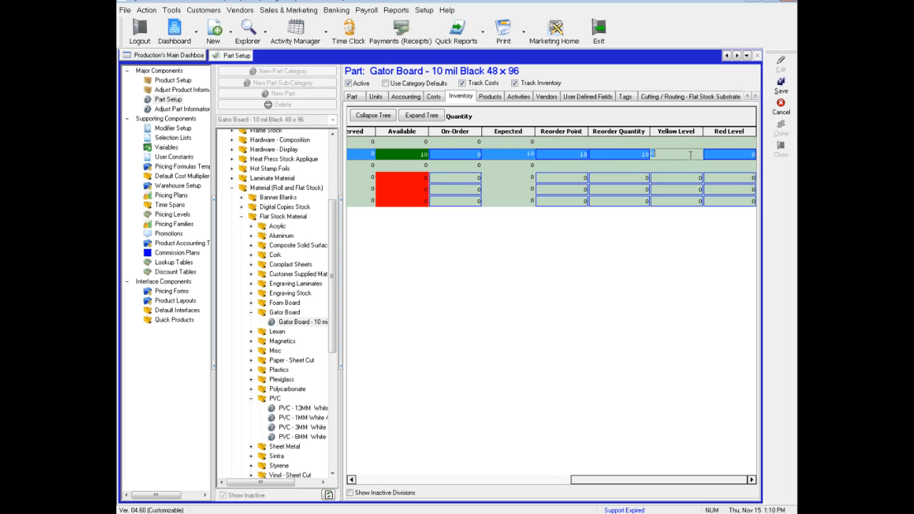
{"action": "type", "text": "20"}
{"action": "left_click", "coordinate": [730, 156]}
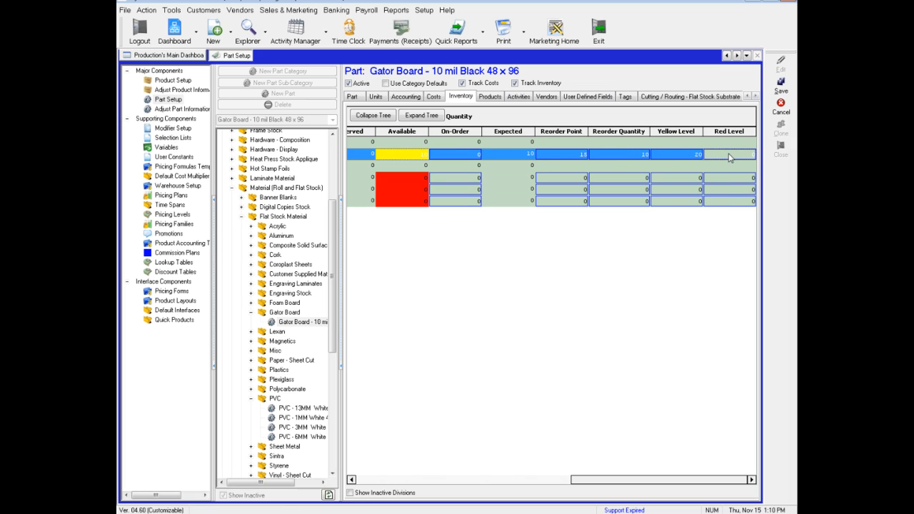
{"action": "type", "text": "5"}
{"action": "left_click", "coordinate": [687, 156]}
{"action": "left_click", "coordinate": [401, 159]}
Save the part with "Updated inventory" as the reason for the edit
{"action": "left_click", "coordinate": [780, 89]}
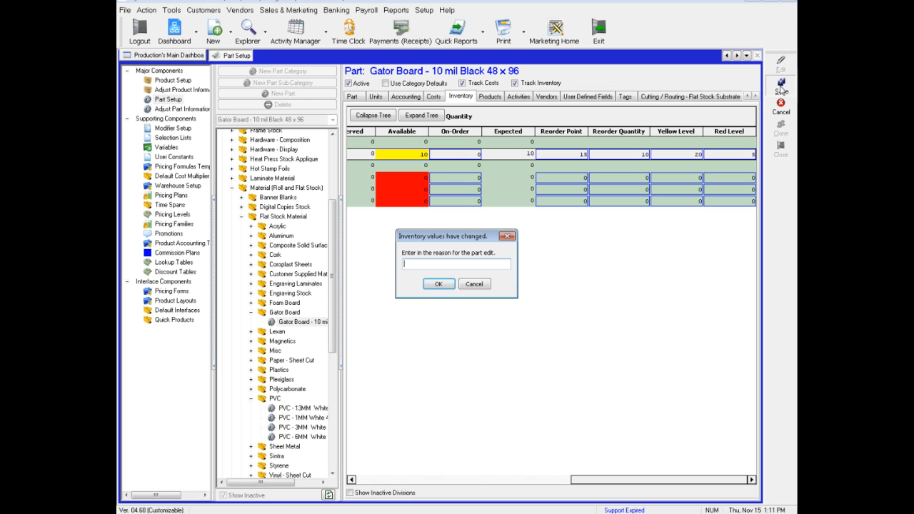
{"action": "type", "text": "Updated inventory"}
{"action": "key", "text": "Return"}
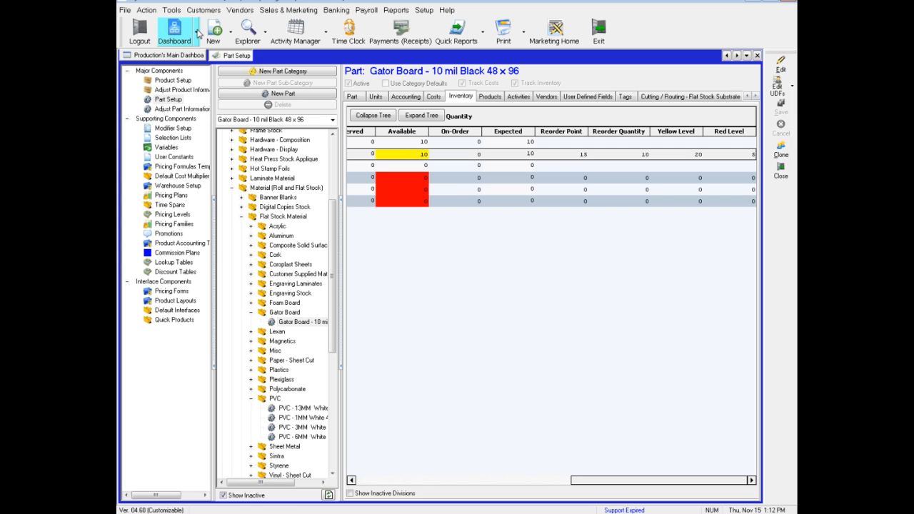
Open the Post Part Usage Cards dashboard, look up the order, and load its Frame 6x9 Black Metal part into a usage card
{"action": "left_click", "coordinate": [198, 32]}
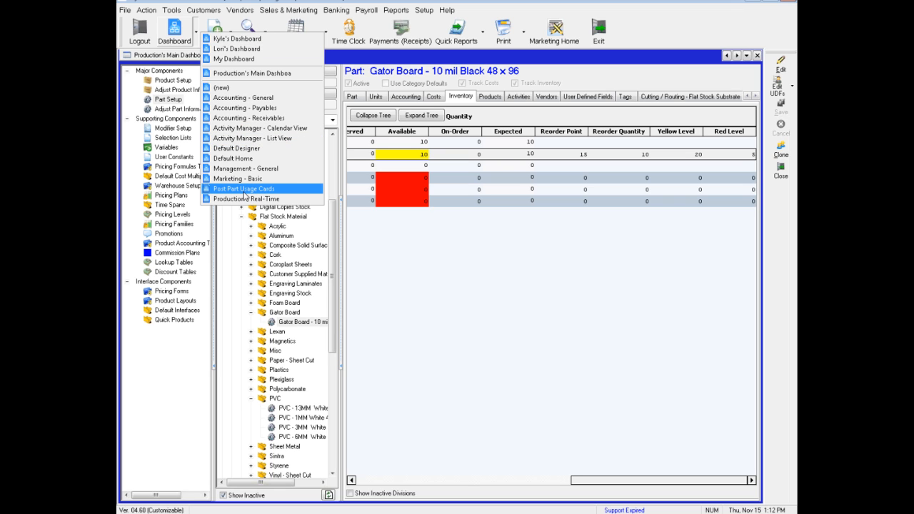
{"action": "left_click", "coordinate": [230, 189]}
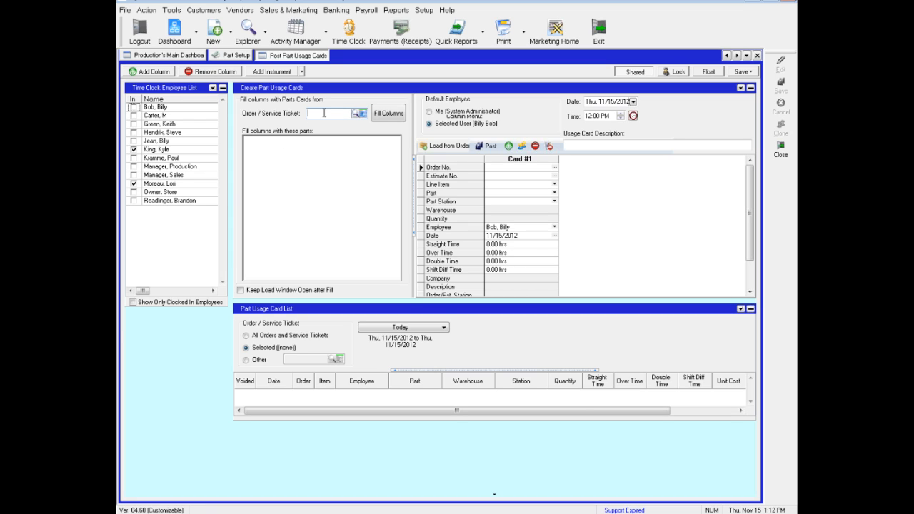
{"action": "type", "text": "1005"}
{"action": "key", "text": "Tab"}
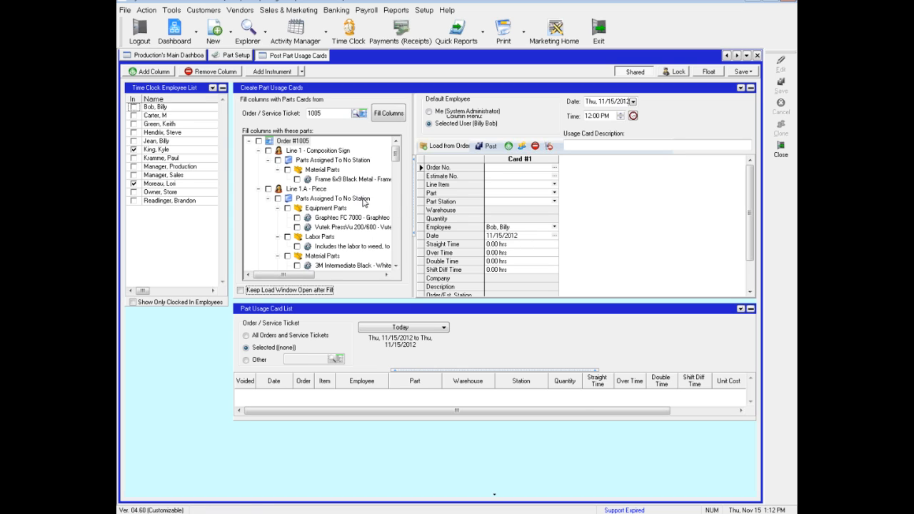
{"action": "left_click", "coordinate": [296, 179]}
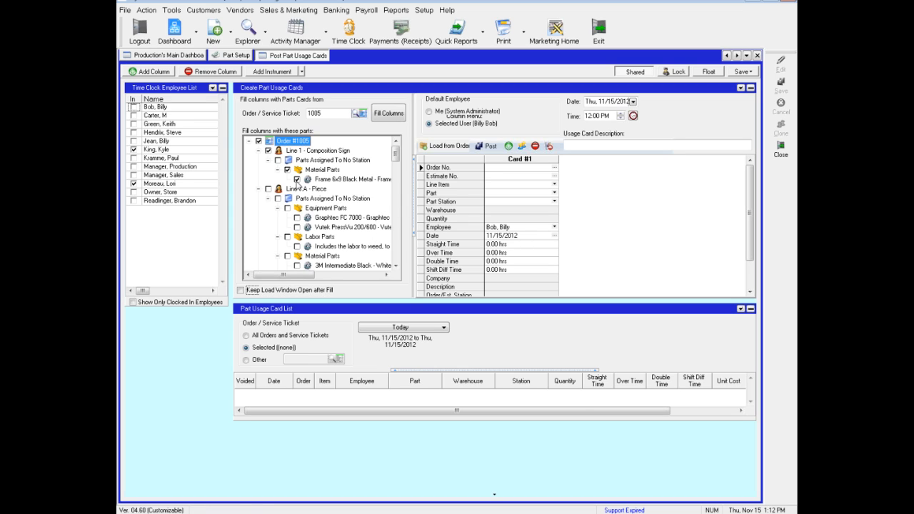
{"action": "left_click", "coordinate": [386, 119]}
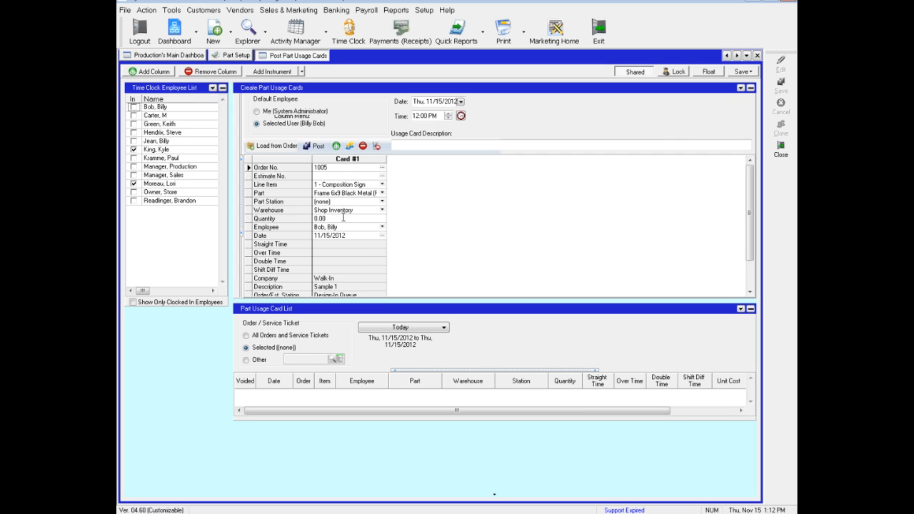
Set the usage card's quantity to 50, then close the usage card dashboard and the part setup
{"action": "left_click", "coordinate": [329, 218]}
{"action": "type", "text": "50"}
{"action": "left_click", "coordinate": [757, 55]}
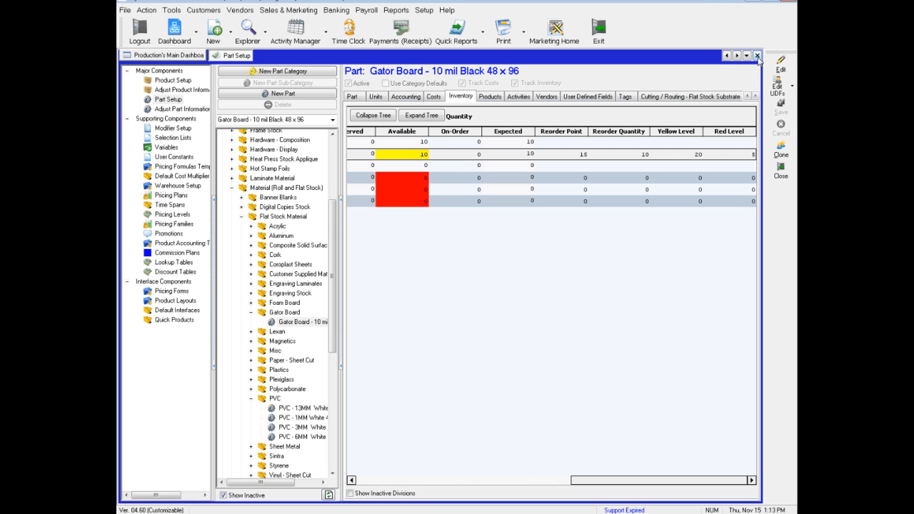
{"action": "left_click", "coordinate": [758, 56]}
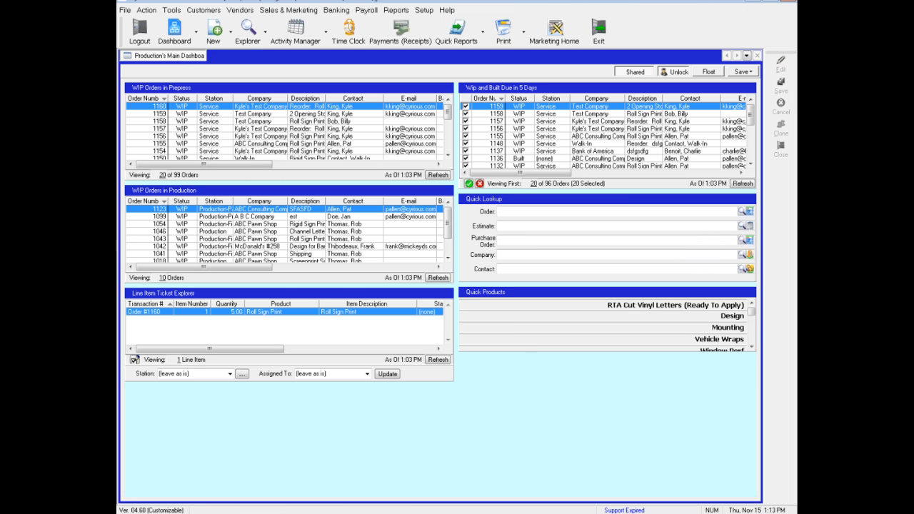
Create a new purchase order with Northern Sign Supply as the vendor
{"action": "left_click", "coordinate": [229, 37]}
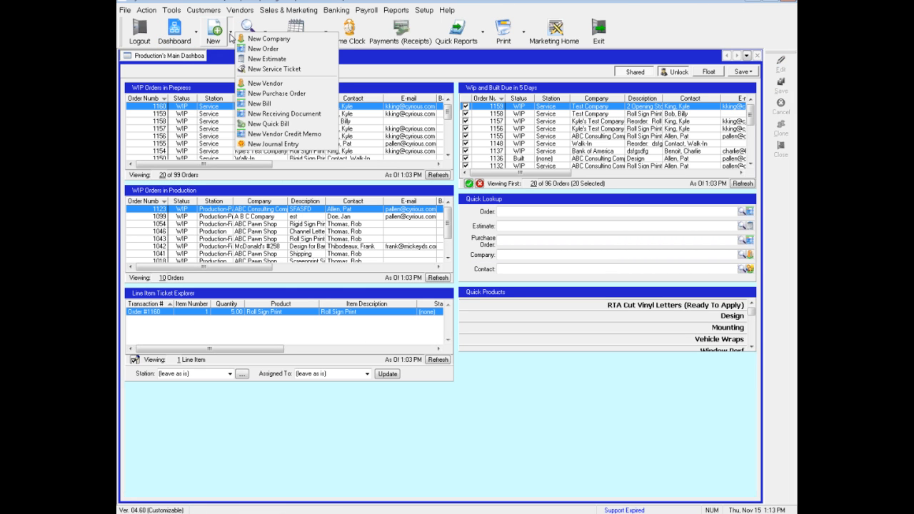
{"action": "left_click", "coordinate": [263, 95]}
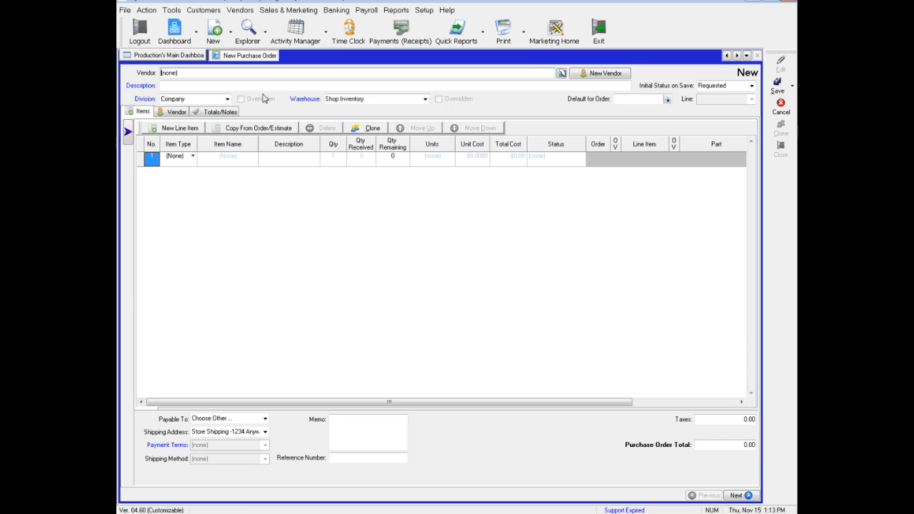
{"action": "left_click", "coordinate": [561, 74]}
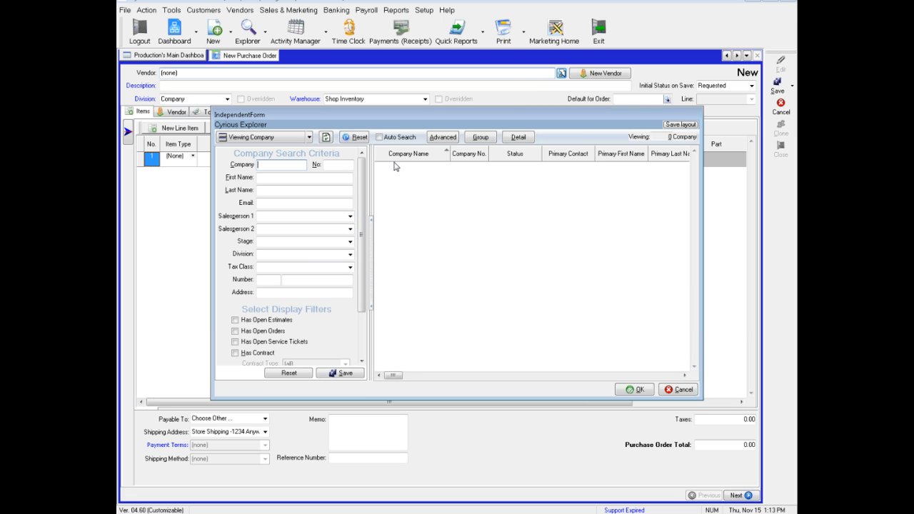
{"action": "left_click", "coordinate": [326, 137]}
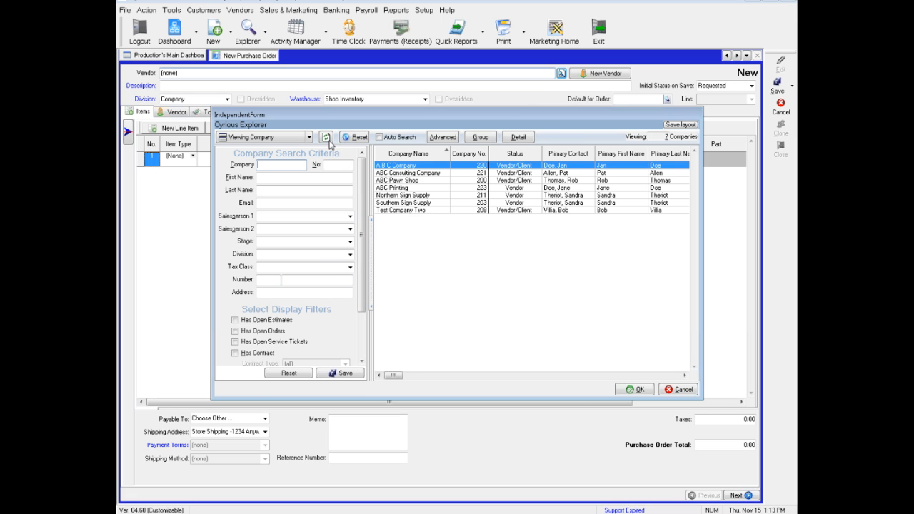
{"action": "left_click", "coordinate": [404, 197]}
{"action": "left_click", "coordinate": [621, 391]}
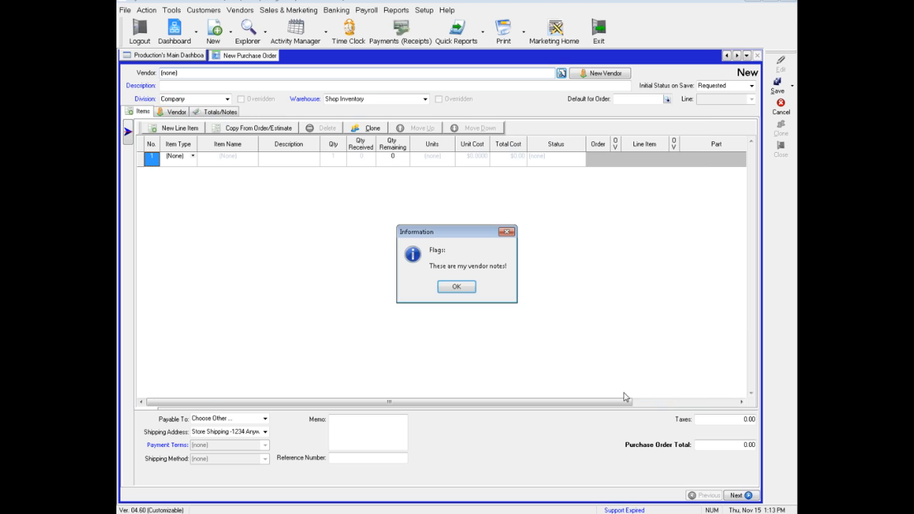
{"action": "left_click", "coordinate": [454, 287]}
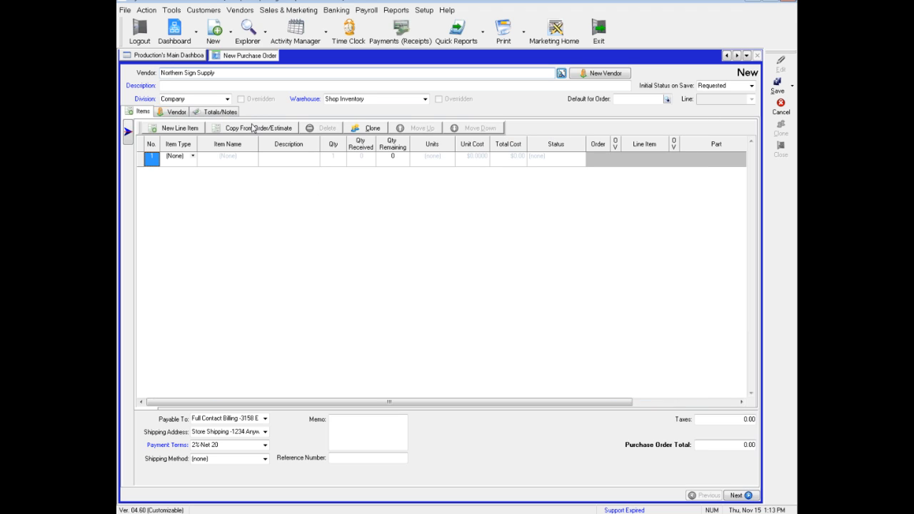
Add a Part line item for Gator Board - 10 mil Black 48 x 96 with a quantity of 3
{"action": "left_click", "coordinate": [191, 156]}
{"action": "left_click", "coordinate": [192, 155]}
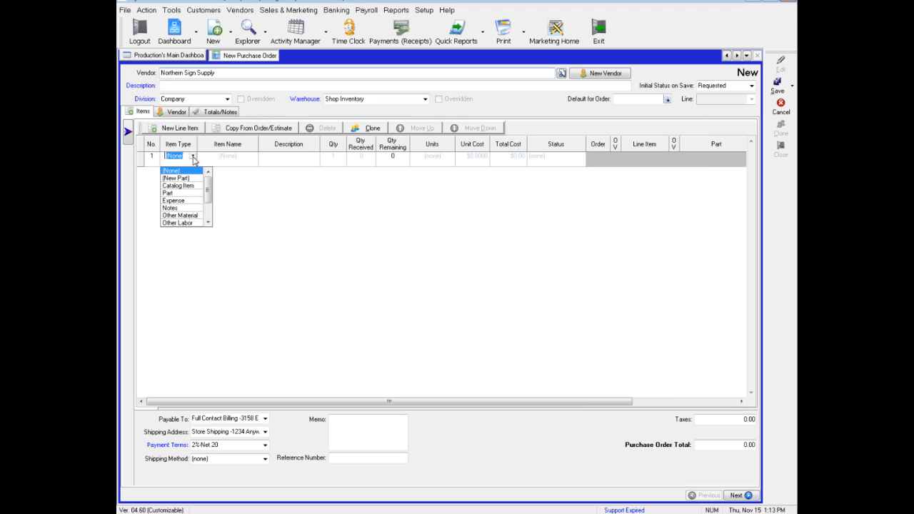
{"action": "left_click", "coordinate": [175, 193]}
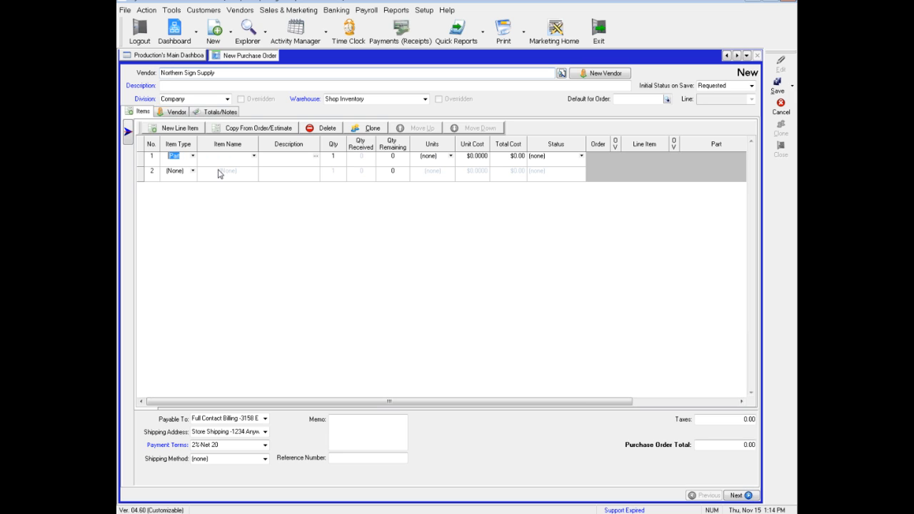
{"action": "type", "text": "Gator Board - 10 mm Black 48 x 96"}
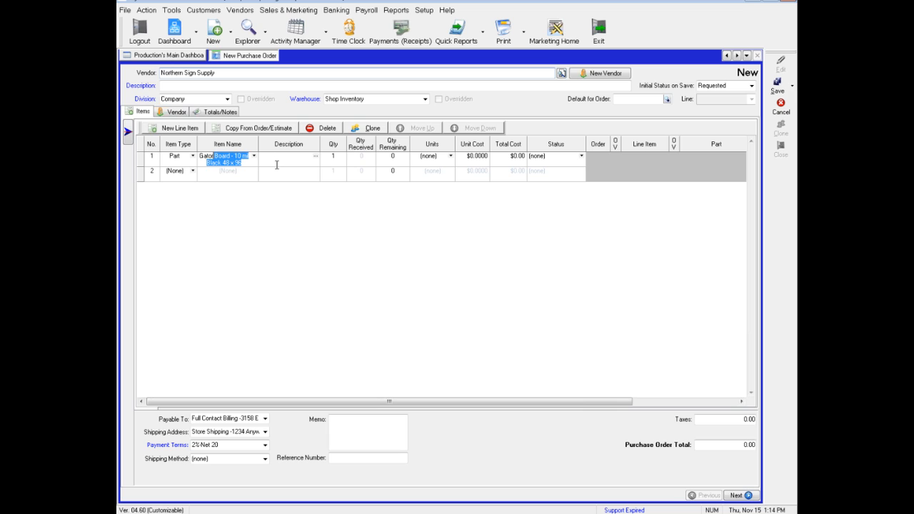
{"action": "key", "text": "Tab"}
{"action": "left_click", "coordinate": [329, 160]}
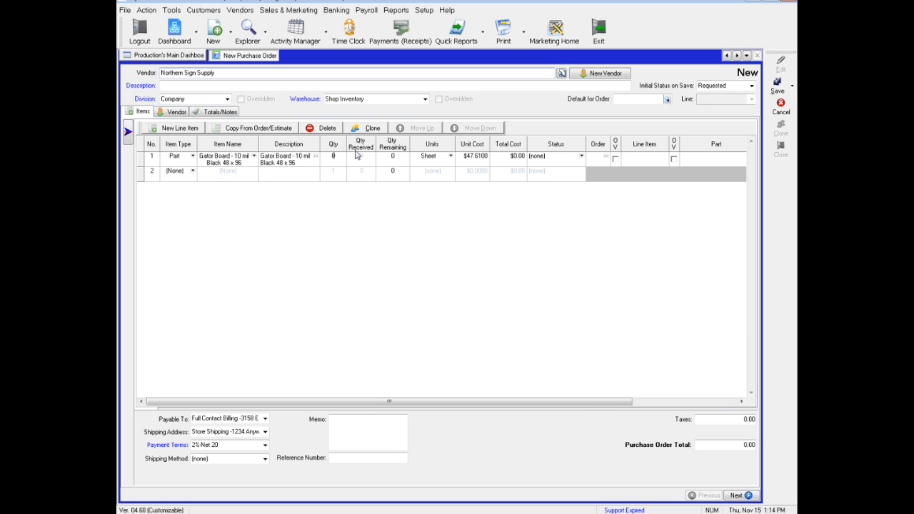
{"action": "key", "text": "BackSpace"}
{"action": "type", "text": "3"}
{"action": "left_click", "coordinate": [693, 162]}
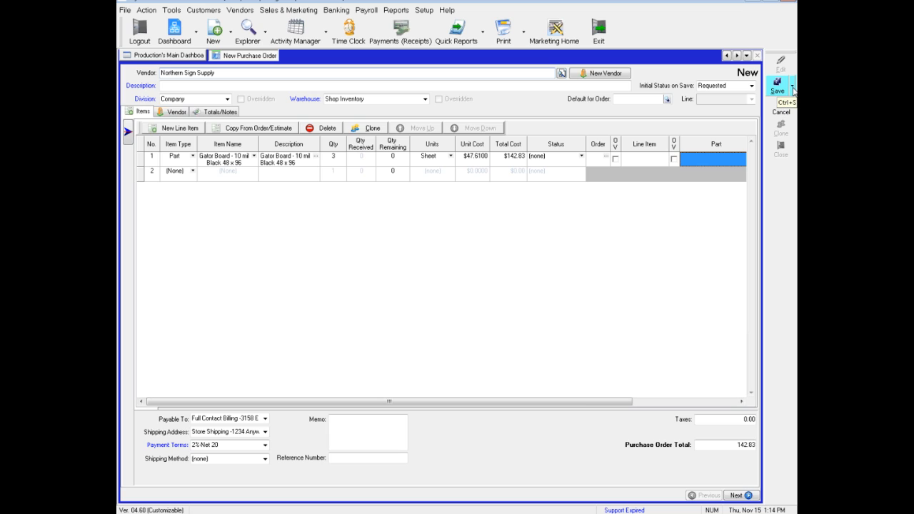
Enter "Gator Board" as the order description and try to save the document as a purchase order
{"action": "left_click", "coordinate": [444, 86]}
{"action": "type", "text": "Ga"}
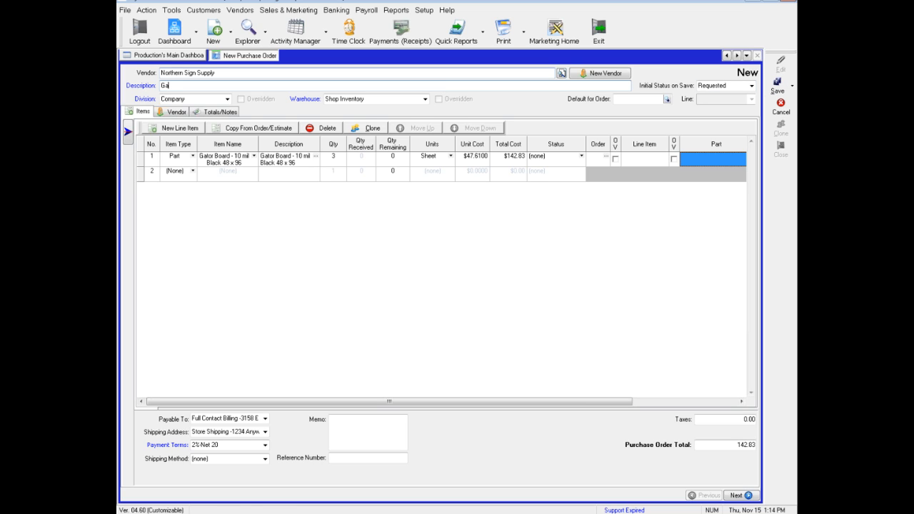
{"action": "type", "text": "tor Board"}
{"action": "left_click", "coordinate": [791, 85]}
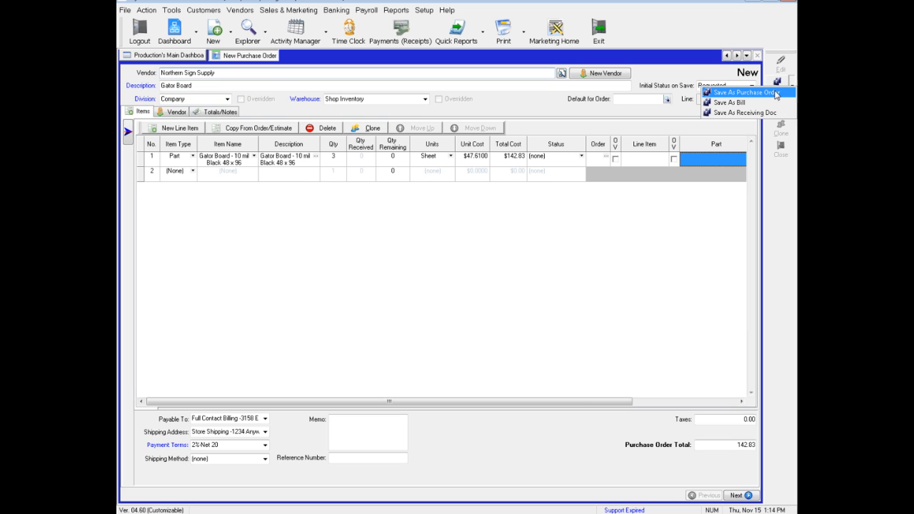
{"action": "left_click", "coordinate": [742, 92]}
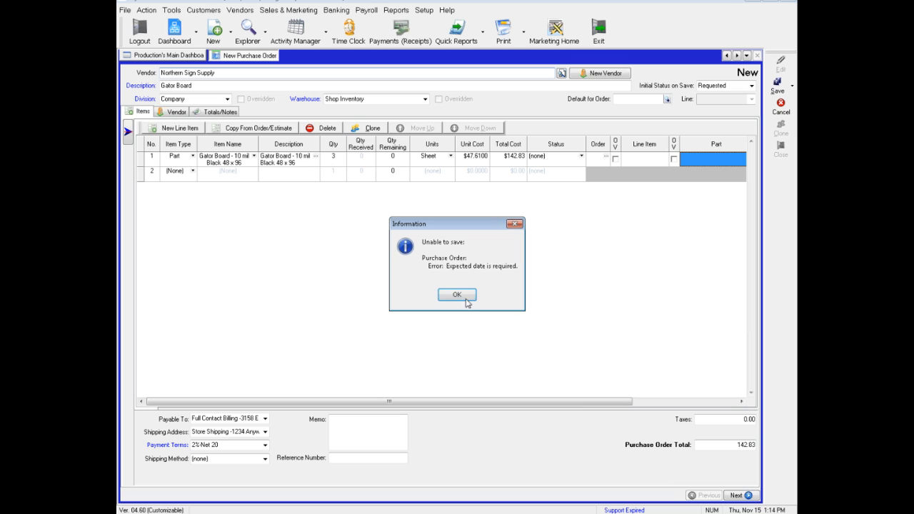
{"action": "left_click", "coordinate": [458, 297]}
Set the expected date to 11/23/2012 and save the document as a purchase order
{"action": "left_click", "coordinate": [211, 112]}
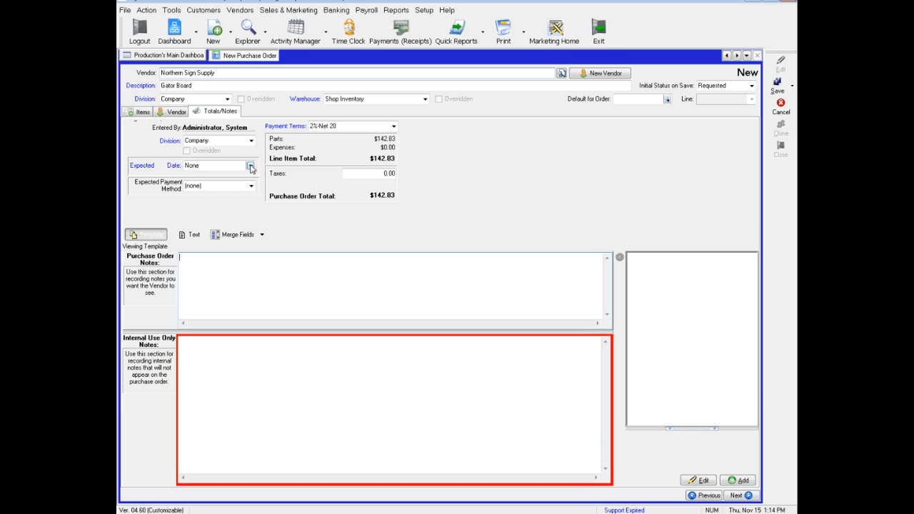
{"action": "left_click", "coordinate": [251, 166]}
{"action": "left_click", "coordinate": [250, 166]}
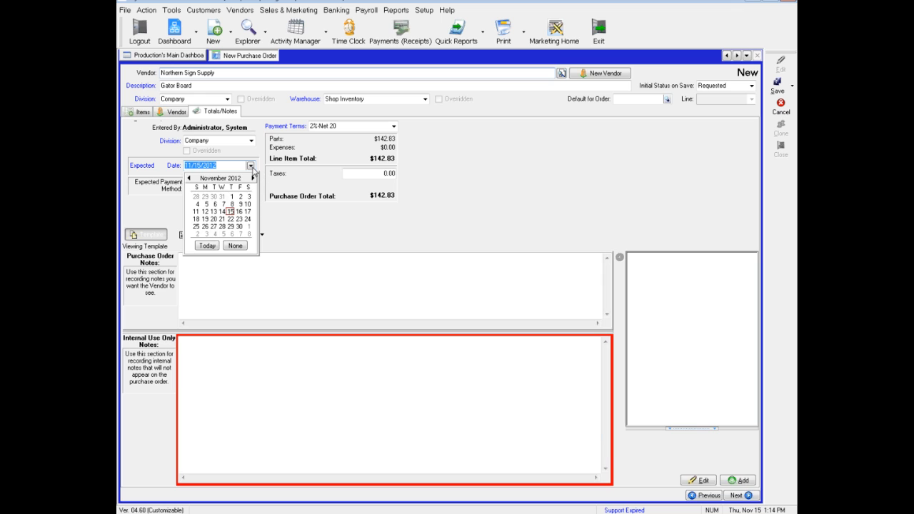
{"action": "left_click", "coordinate": [239, 219]}
{"action": "left_click", "coordinate": [792, 89]}
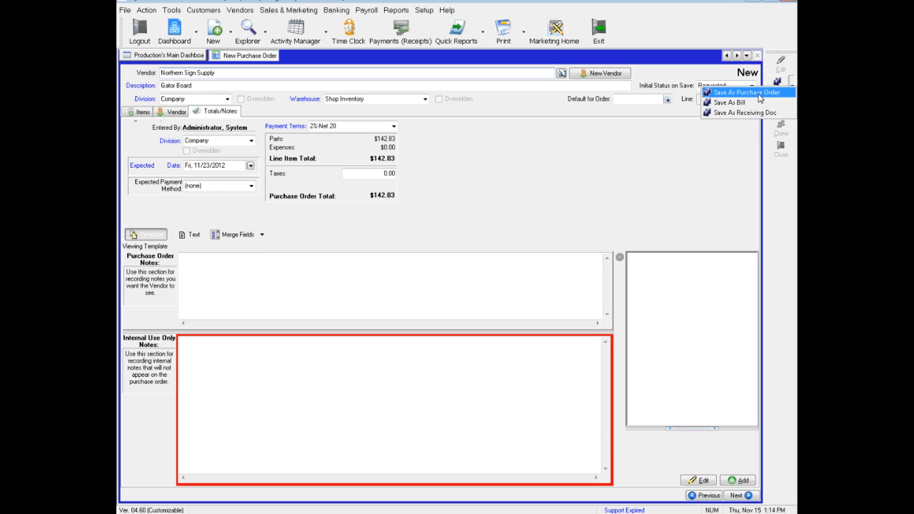
{"action": "left_click", "coordinate": [757, 98]}
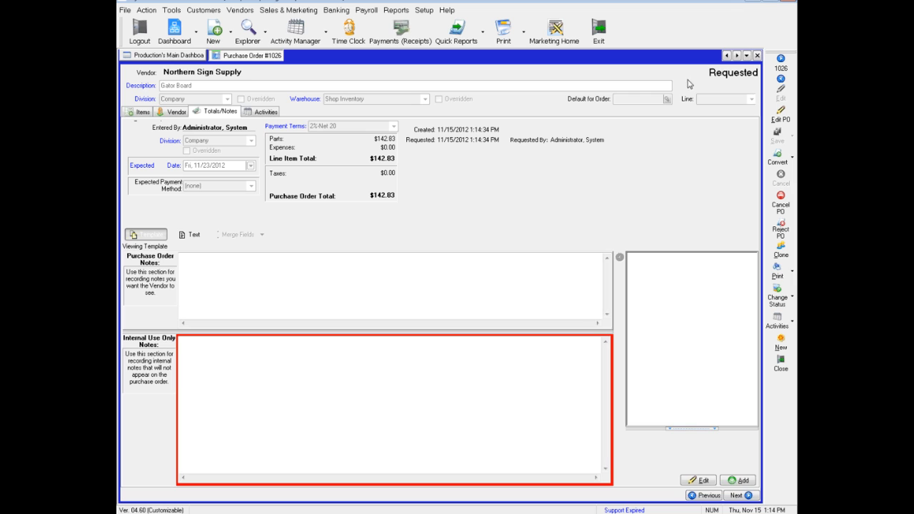
Return to the order's line items, change the purchase order status to Ordered and dismiss the vendor notes
{"action": "left_click", "coordinate": [142, 112]}
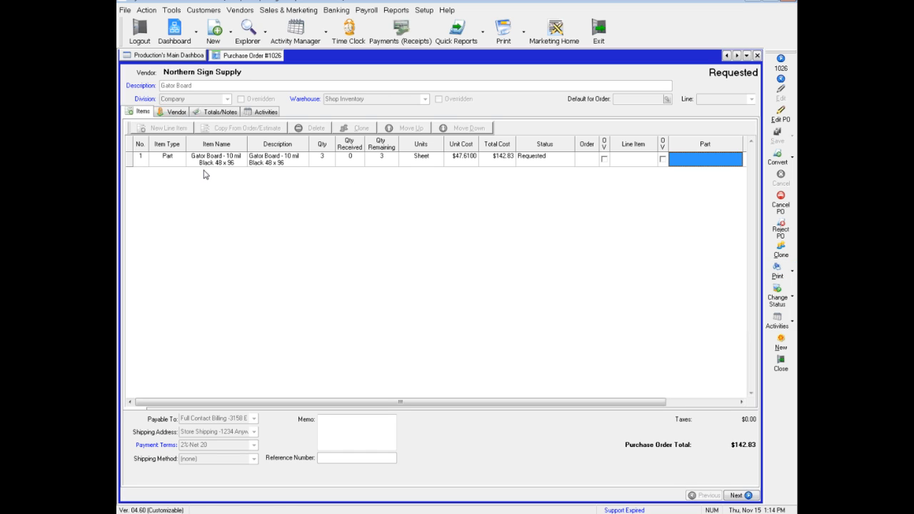
{"action": "left_click", "coordinate": [778, 296]}
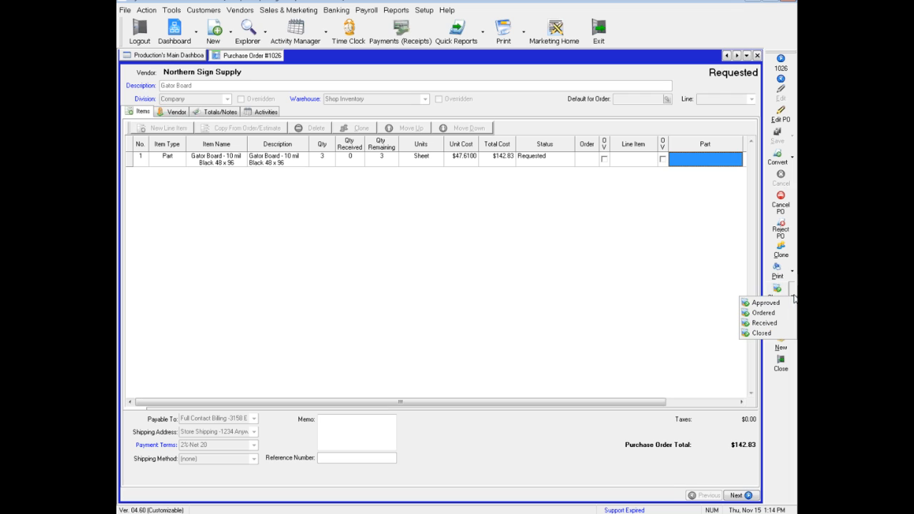
{"action": "left_click", "coordinate": [758, 315]}
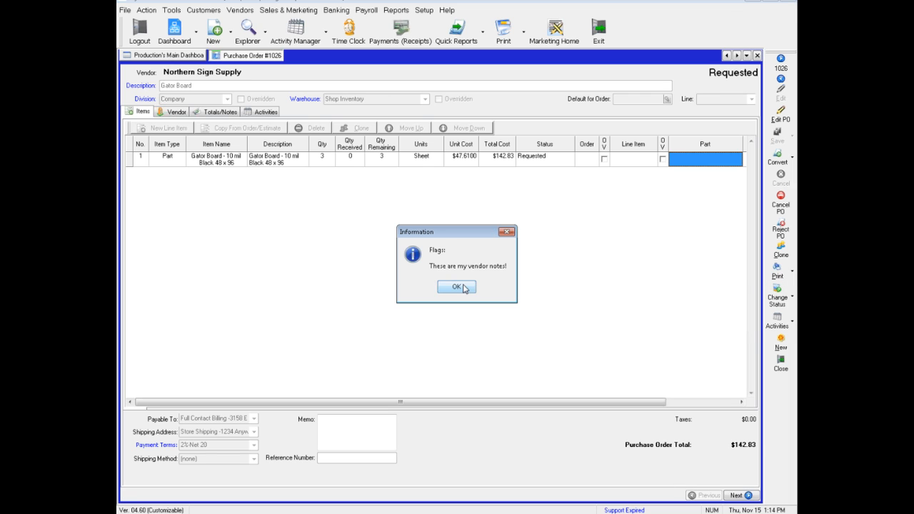
{"action": "left_click", "coordinate": [456, 286]}
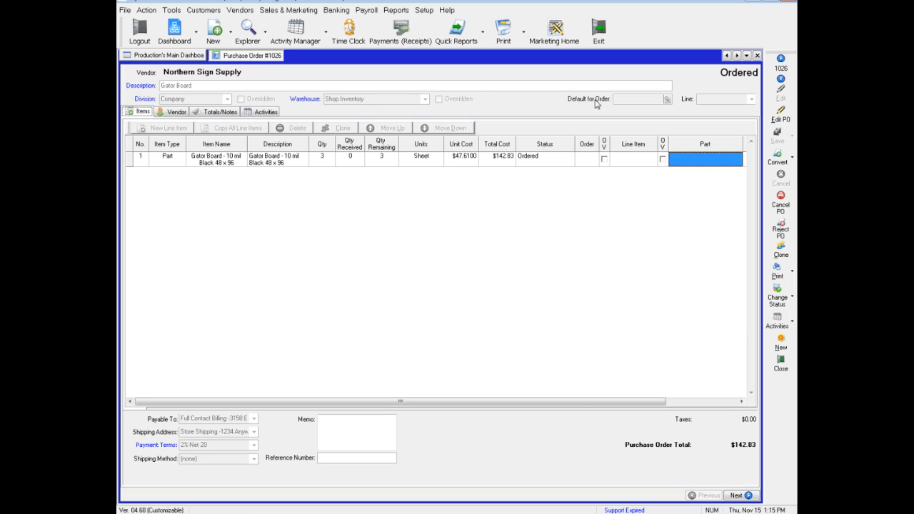
{"action": "left_click", "coordinate": [792, 291]}
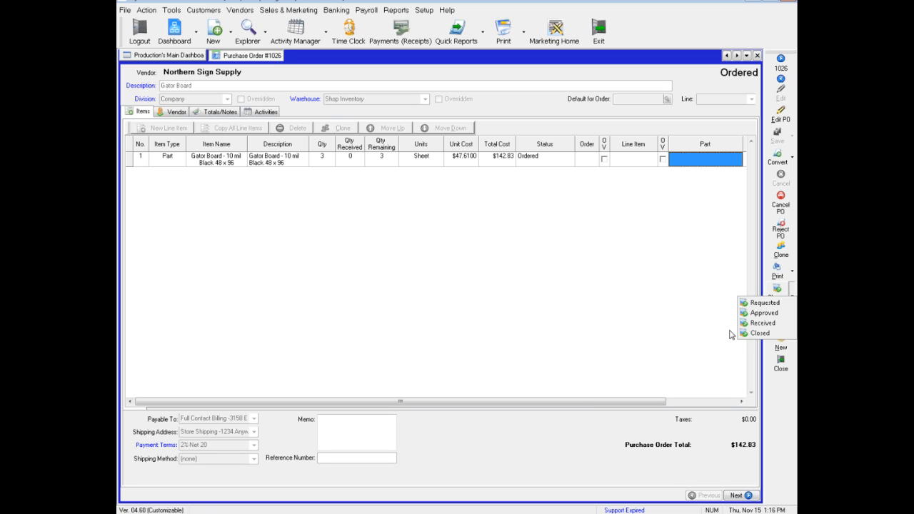
{"action": "left_click", "coordinate": [776, 405]}
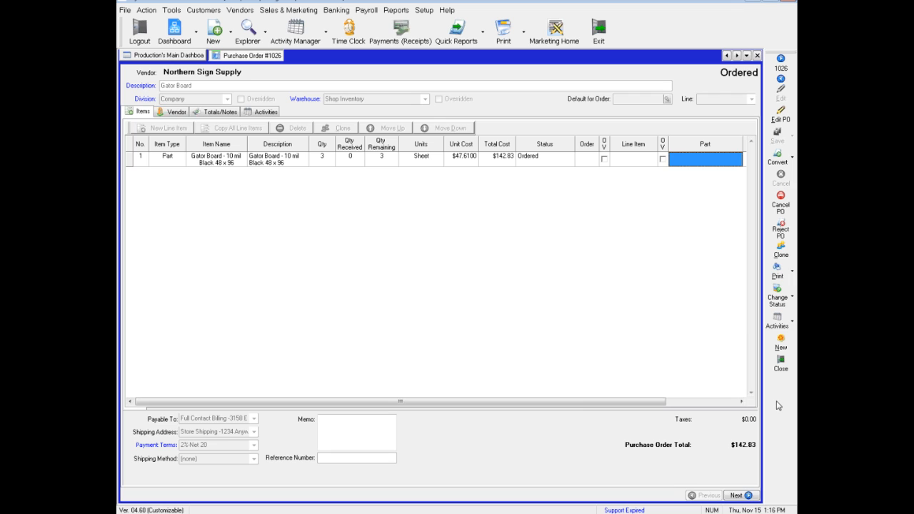
Open the Inventory History report criteria and set the date range to Today
{"action": "left_click", "coordinate": [402, 12]}
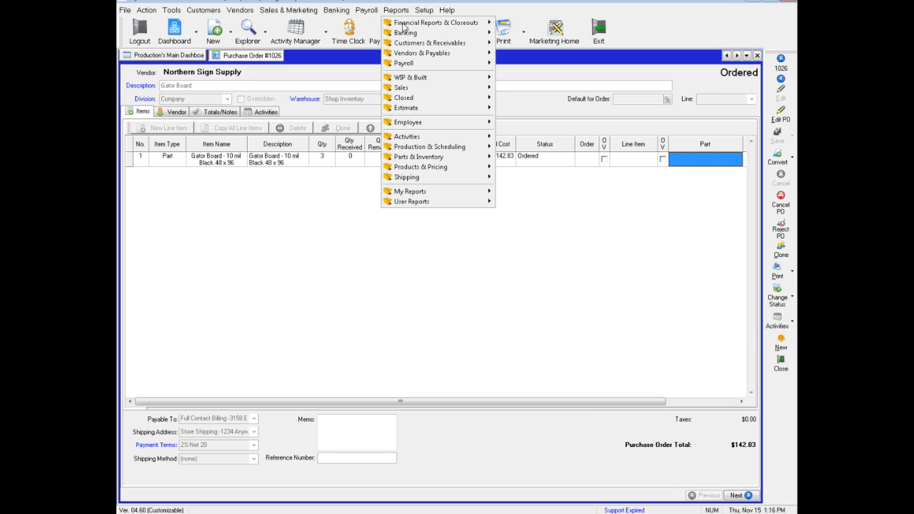
{"action": "mouse_move", "coordinate": [426, 162]}
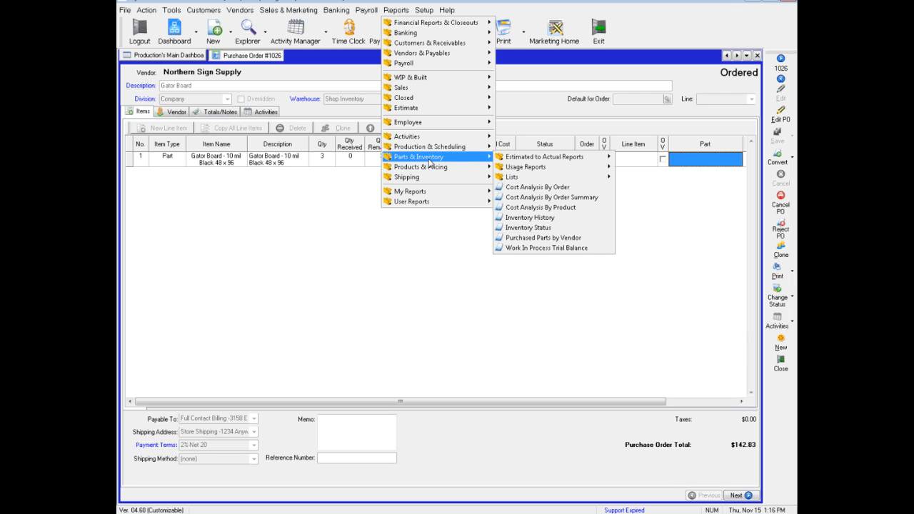
{"action": "mouse_move", "coordinate": [523, 171]}
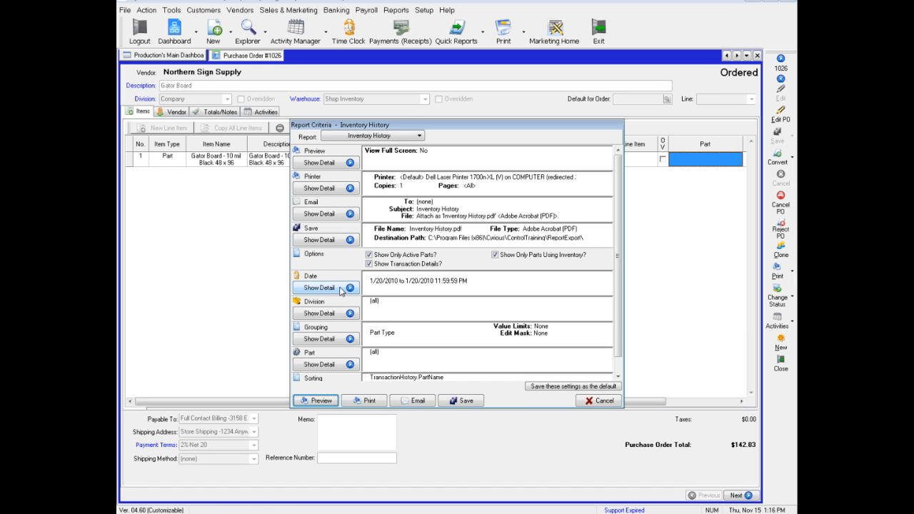
{"action": "left_click", "coordinate": [341, 290]}
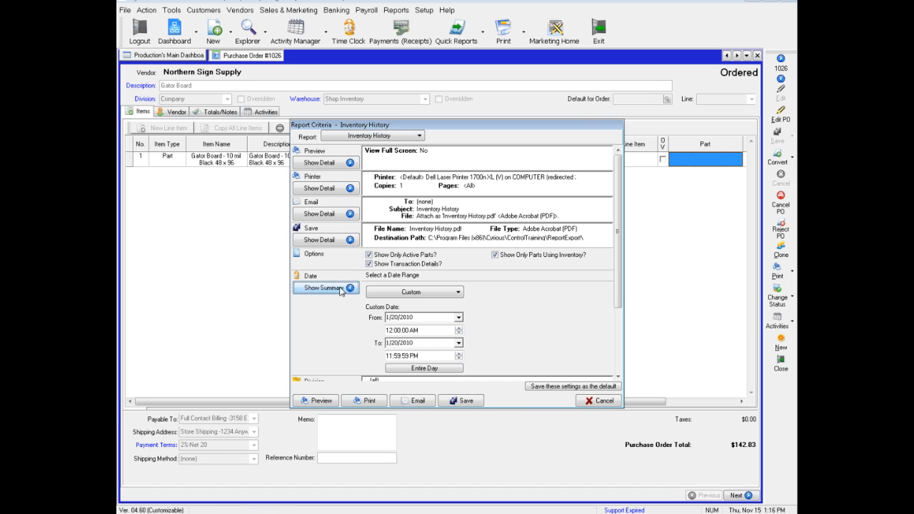
{"action": "left_click", "coordinate": [385, 294]}
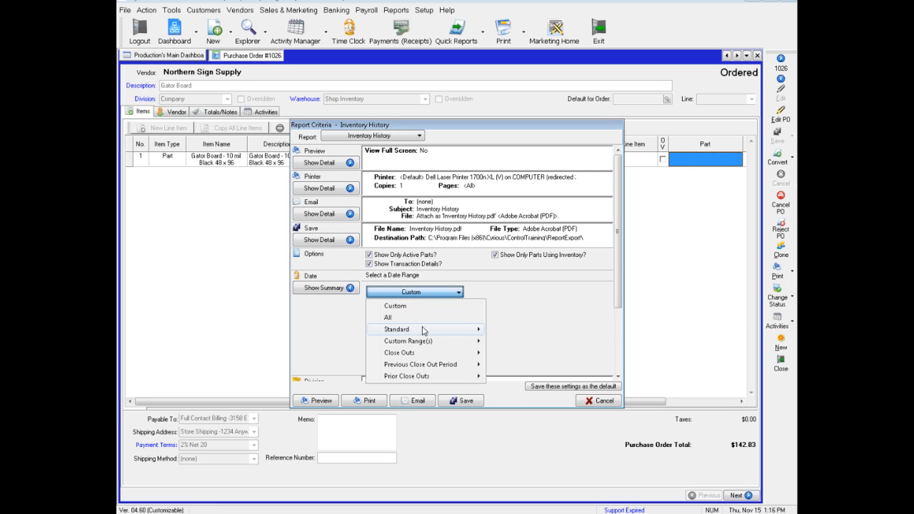
{"action": "mouse_move", "coordinate": [425, 330]}
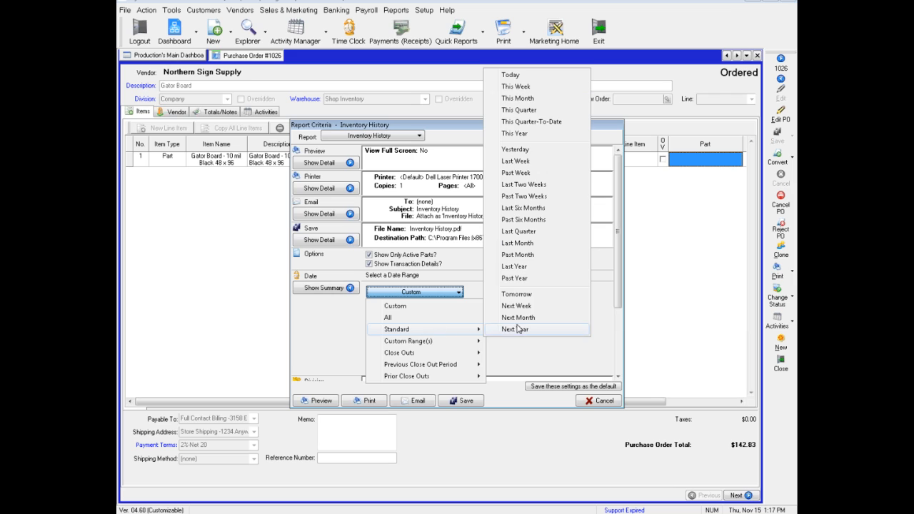
{"action": "left_click", "coordinate": [514, 77]}
{"action": "left_click", "coordinate": [339, 289]}
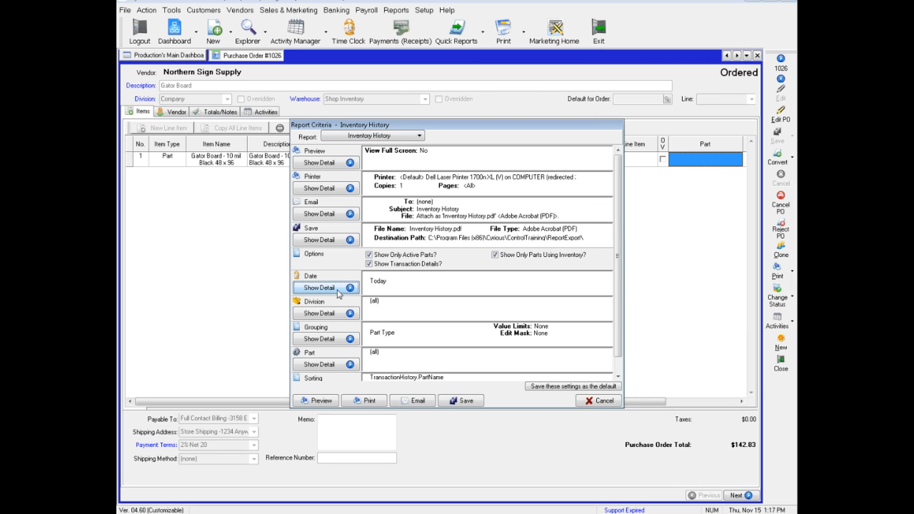
Select Part Type as the grouping for the Inventory History report
{"action": "left_click", "coordinate": [323, 339]}
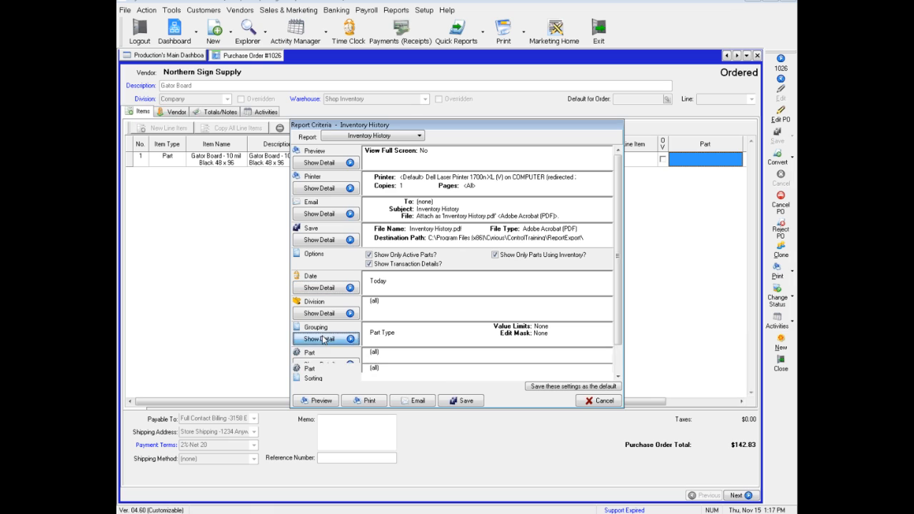
{"action": "left_click", "coordinate": [389, 341]}
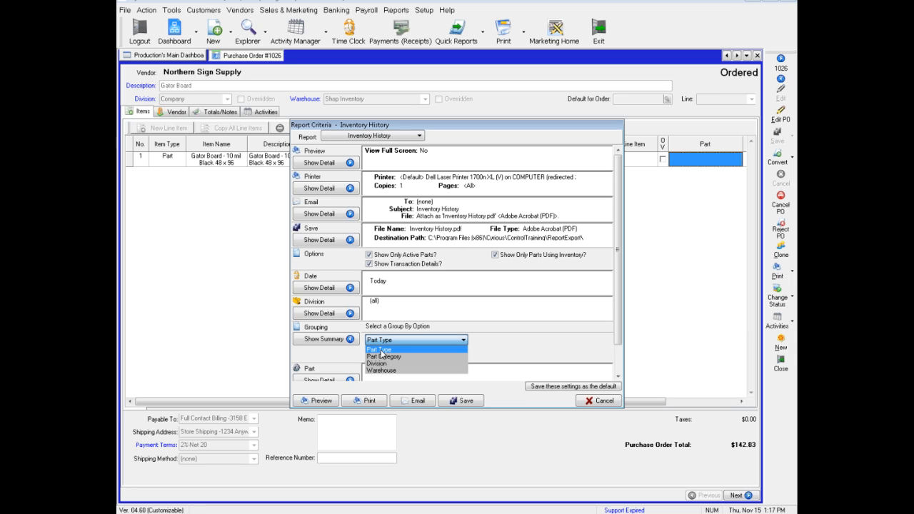
{"action": "left_click", "coordinate": [379, 350]}
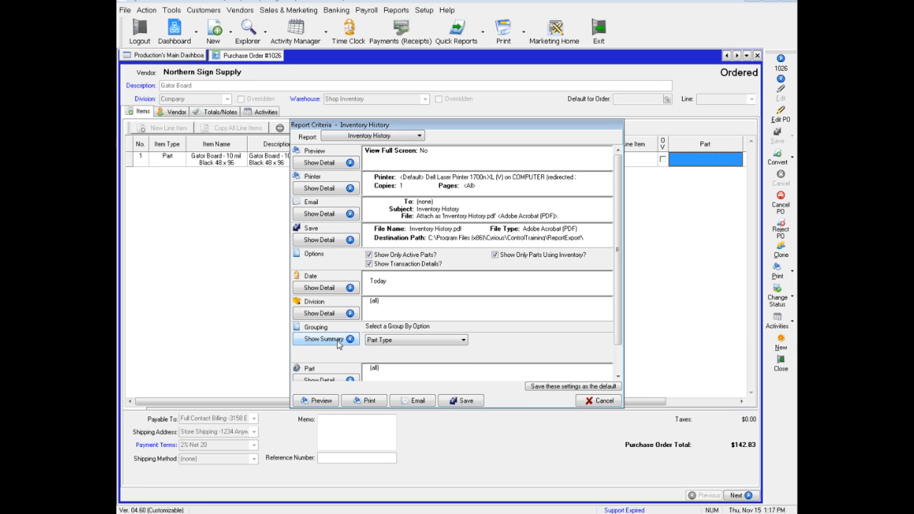
{"action": "left_click", "coordinate": [339, 340]}
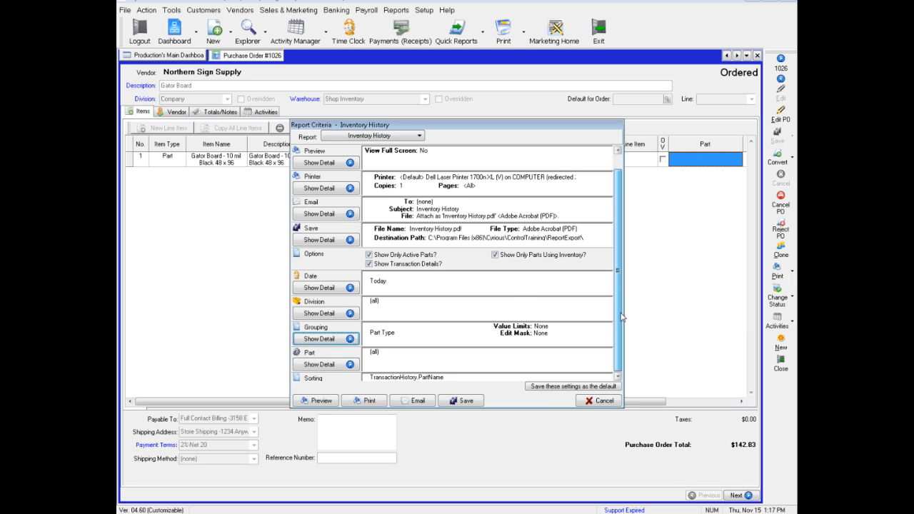
Examine the report's part selection options, preview the Inventory History report and close the preview
{"action": "scroll", "coordinate": [394, 341], "scroll_direction": "down", "scroll_amount": 1}
{"action": "left_click", "coordinate": [332, 348]}
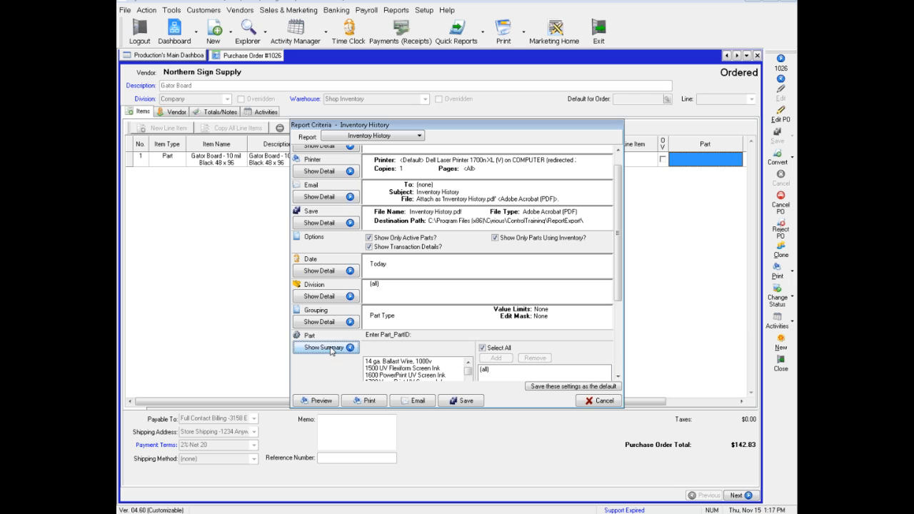
{"action": "left_click_drag", "start_coordinate": [618, 295], "coordinate": [619, 341]}
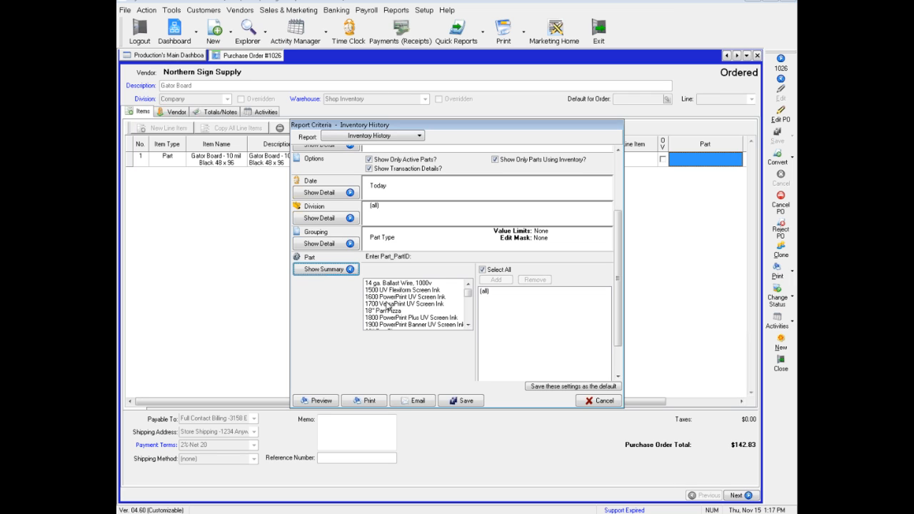
{"action": "left_click", "coordinate": [316, 271]}
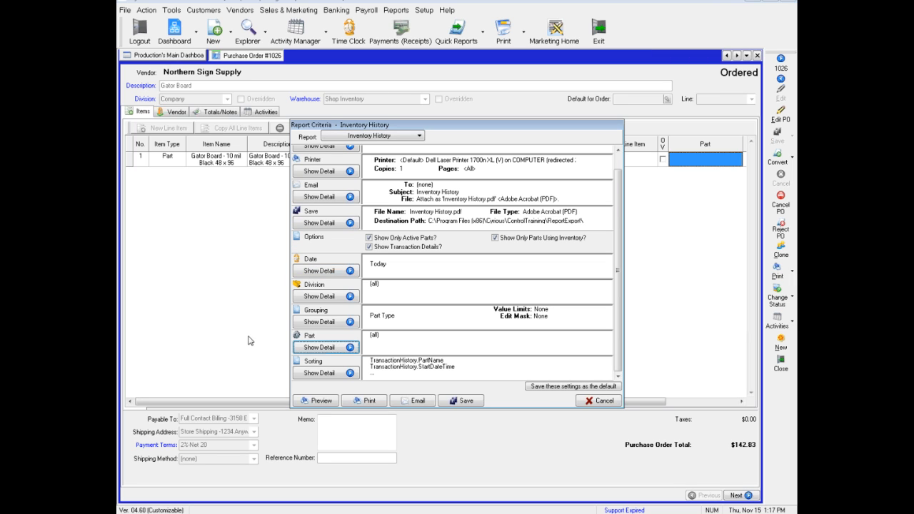
{"action": "left_click", "coordinate": [311, 402]}
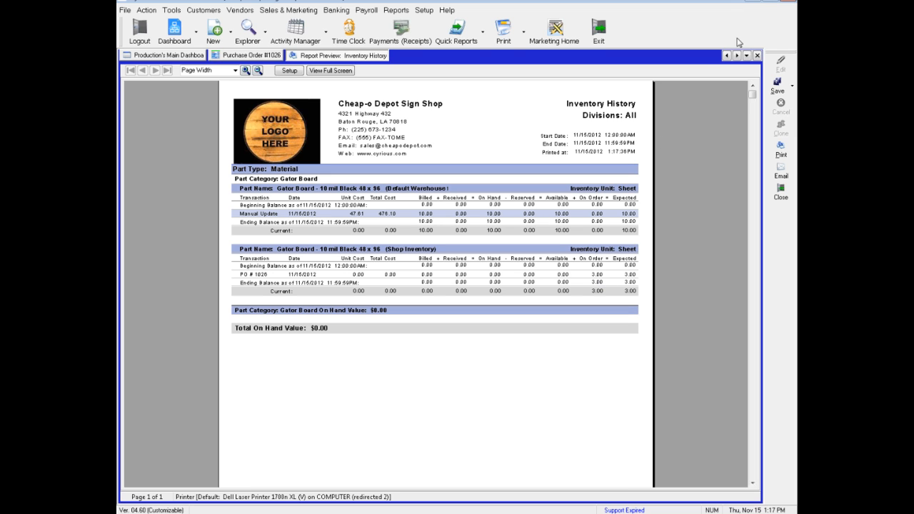
{"action": "left_click", "coordinate": [756, 55]}
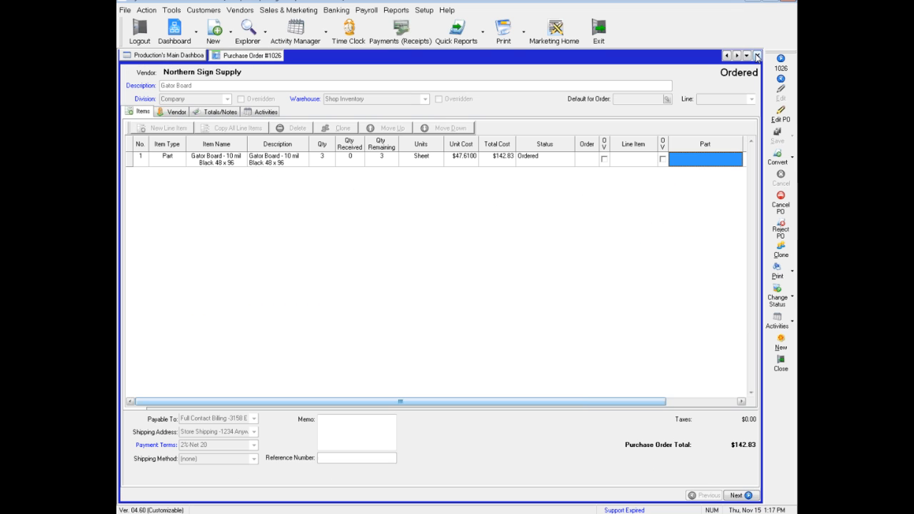
Open the criteria for the Inventory Status report from the parts and inventory reports
{"action": "left_click", "coordinate": [422, 10]}
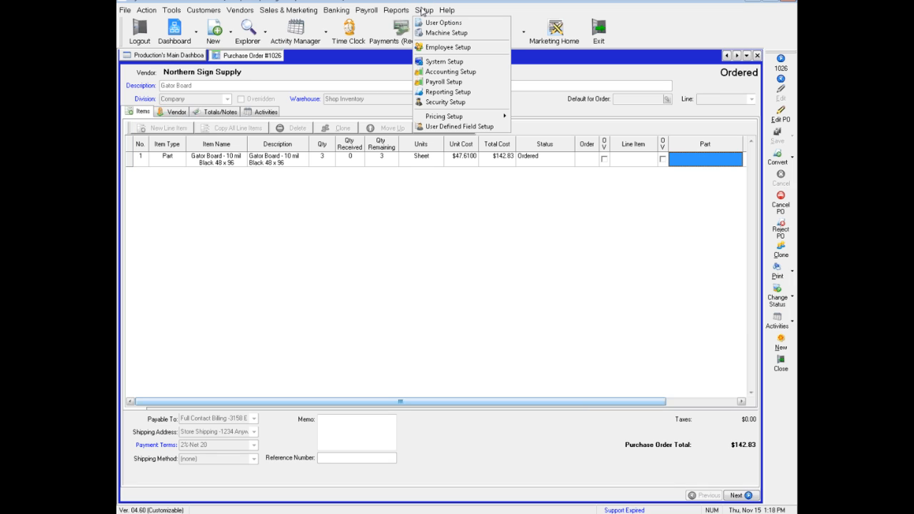
{"action": "mouse_move", "coordinate": [397, 10]}
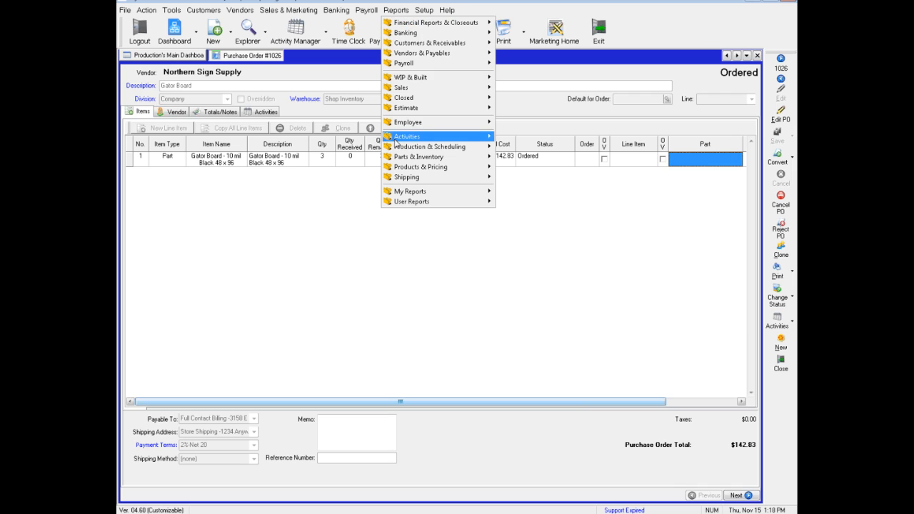
{"action": "mouse_move", "coordinate": [403, 159]}
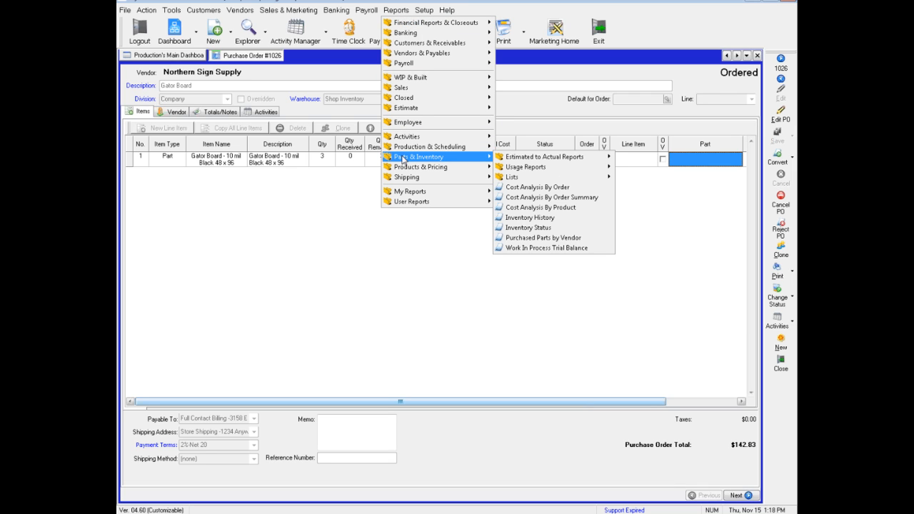
{"action": "left_click", "coordinate": [526, 229]}
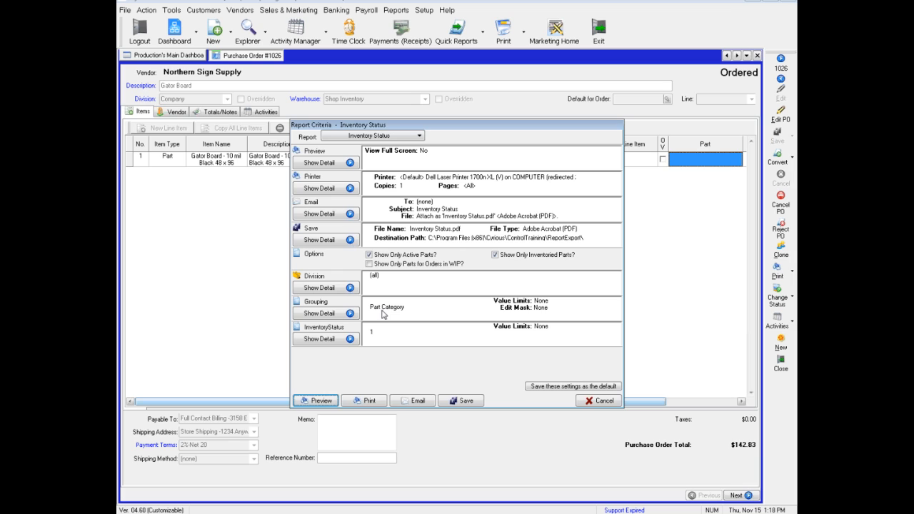
Add status 2, On-hand Qty Below Red Notification Point, to the report's inventory status filter
{"action": "left_click", "coordinate": [330, 339]}
{"action": "left_click_drag", "start_coordinate": [619, 331], "coordinate": [622, 362]}
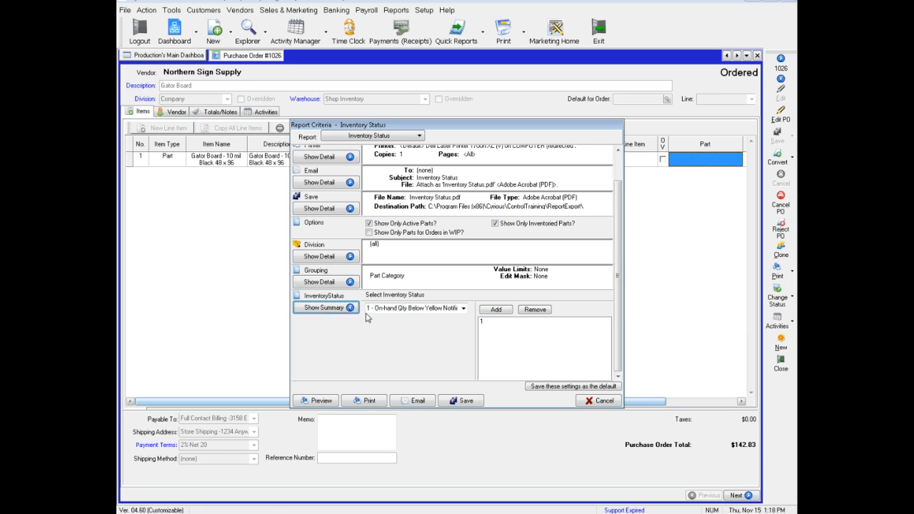
{"action": "left_click", "coordinate": [462, 309]}
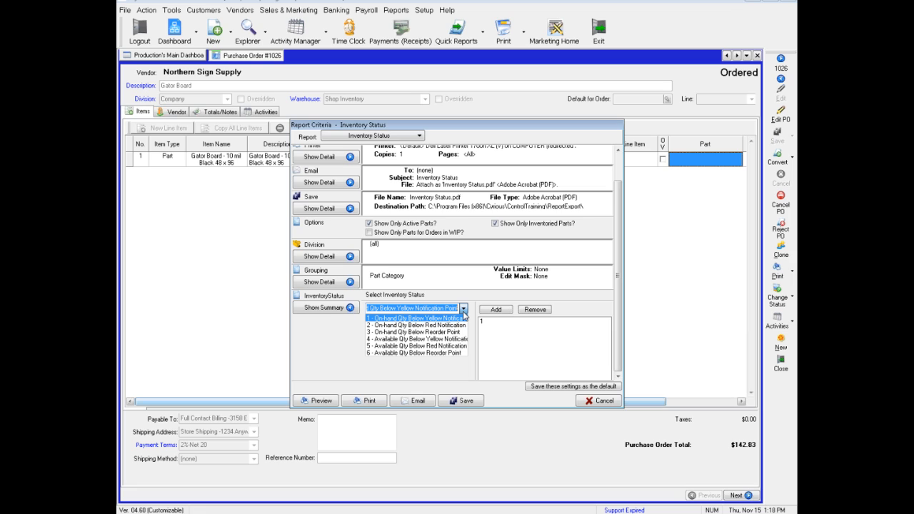
{"action": "left_click", "coordinate": [408, 326]}
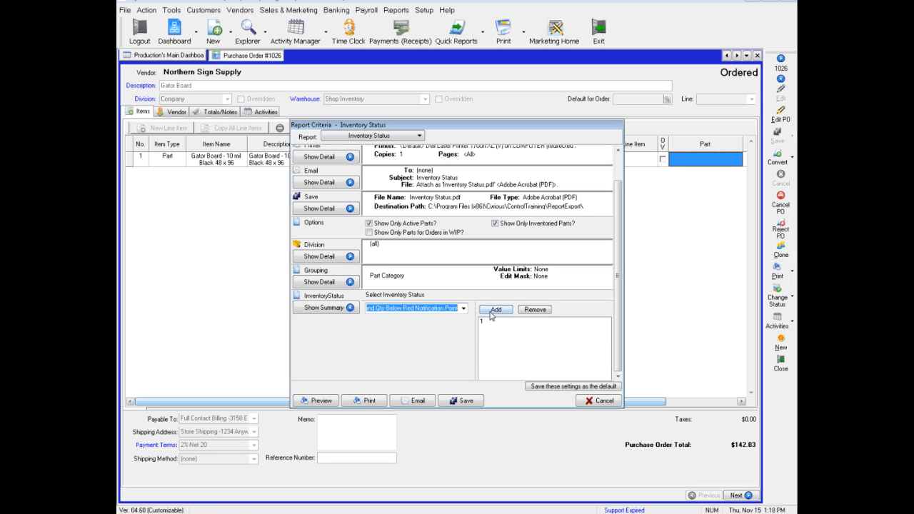
{"action": "left_click", "coordinate": [493, 312]}
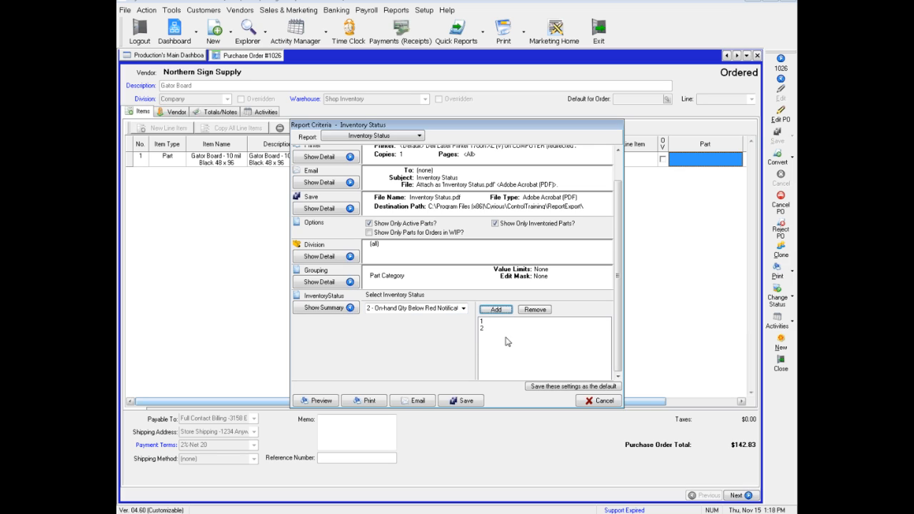
Add status 3, On-hand Qty Below Reorder Point, to the inventory status filter, and preview the Inventory Status report before closing it
{"action": "left_click", "coordinate": [462, 309]}
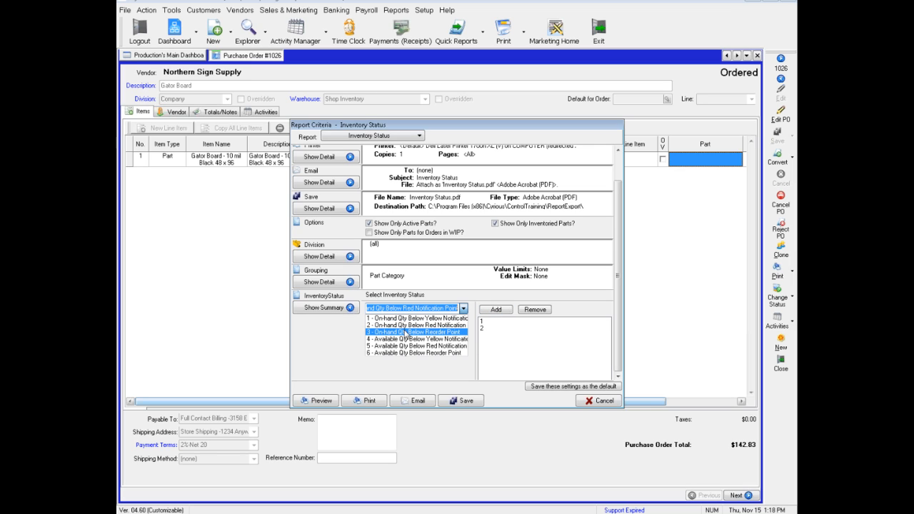
{"action": "left_click", "coordinate": [431, 334]}
{"action": "left_click", "coordinate": [493, 309]}
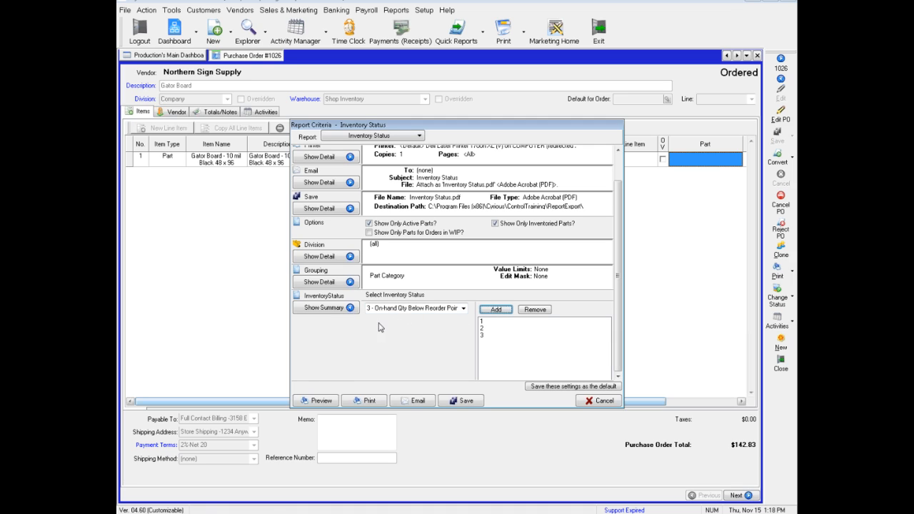
{"action": "left_click", "coordinate": [318, 402]}
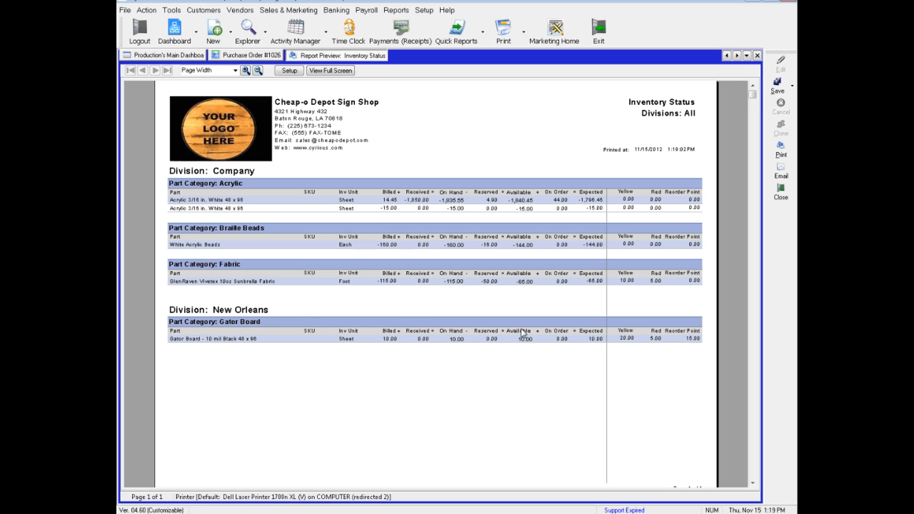
{"action": "left_click", "coordinate": [757, 56]}
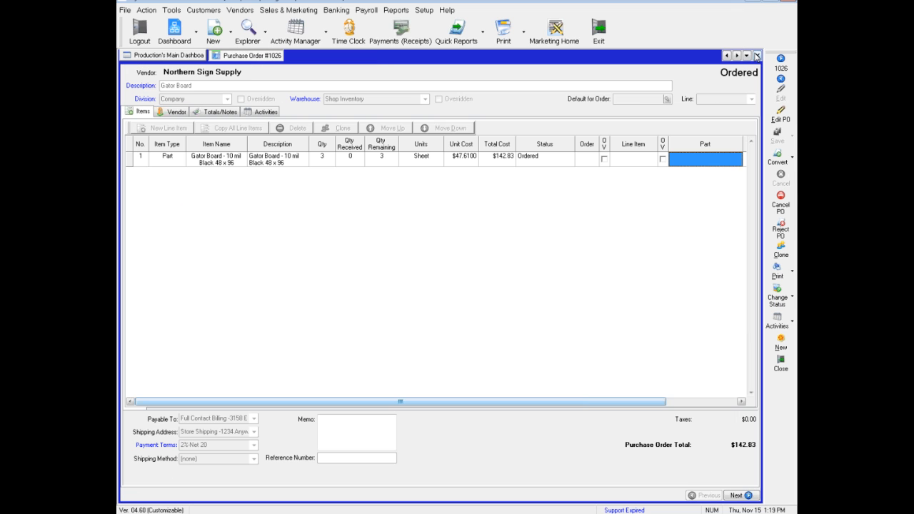
Open the criteria for the Inventory Listing report from the parts and inventory list reports
{"action": "left_click", "coordinate": [395, 10]}
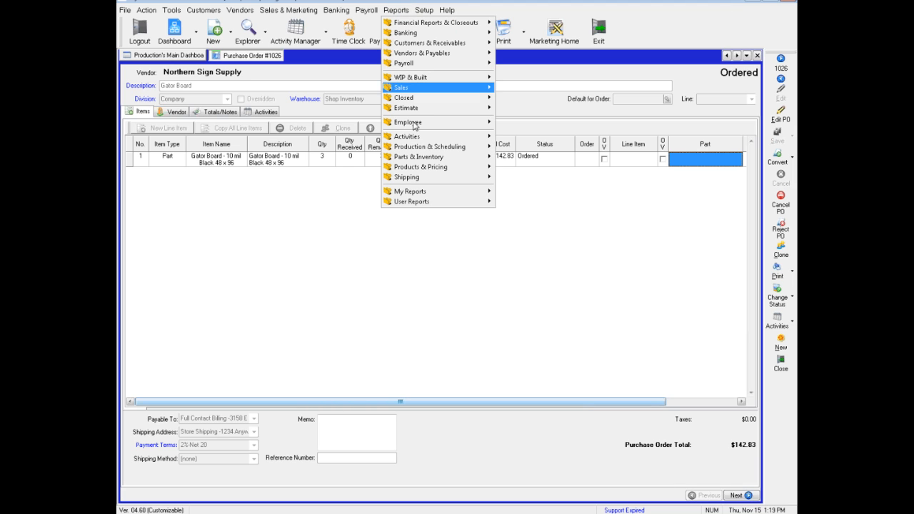
{"action": "mouse_move", "coordinate": [417, 158]}
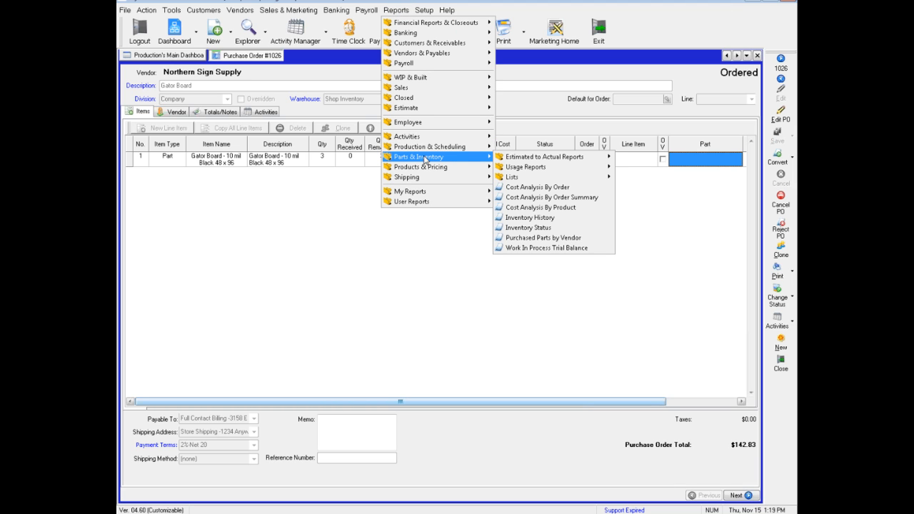
{"action": "mouse_move", "coordinate": [546, 180]}
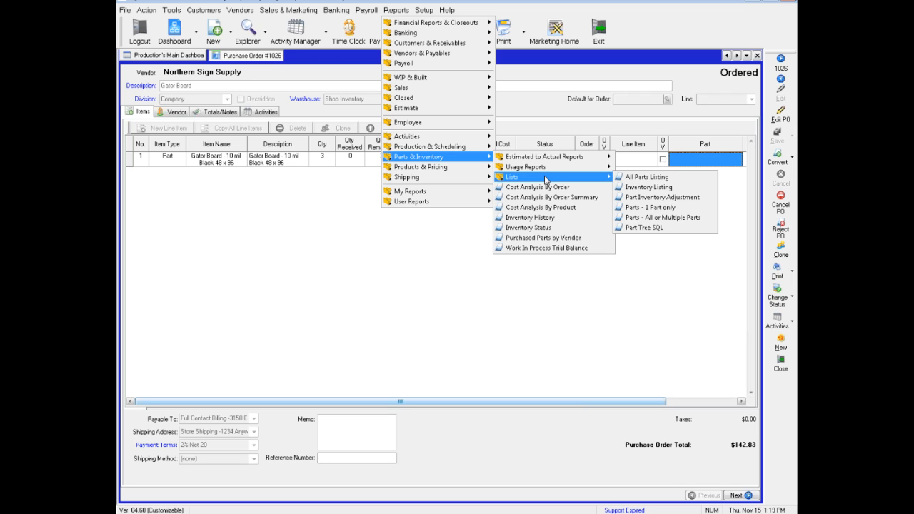
{"action": "left_click", "coordinate": [663, 190]}
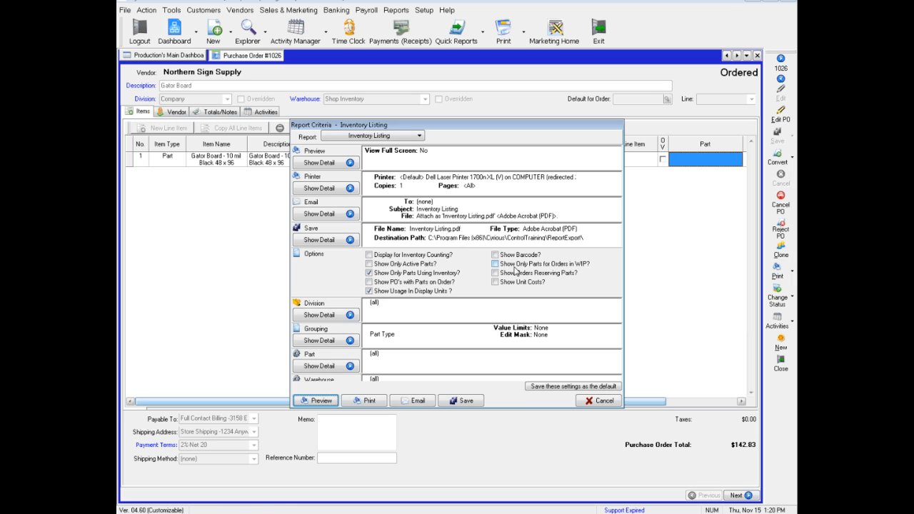
Group the Inventory Listing report by Part Category and preview its first page down to the end
{"action": "left_click", "coordinate": [339, 343]}
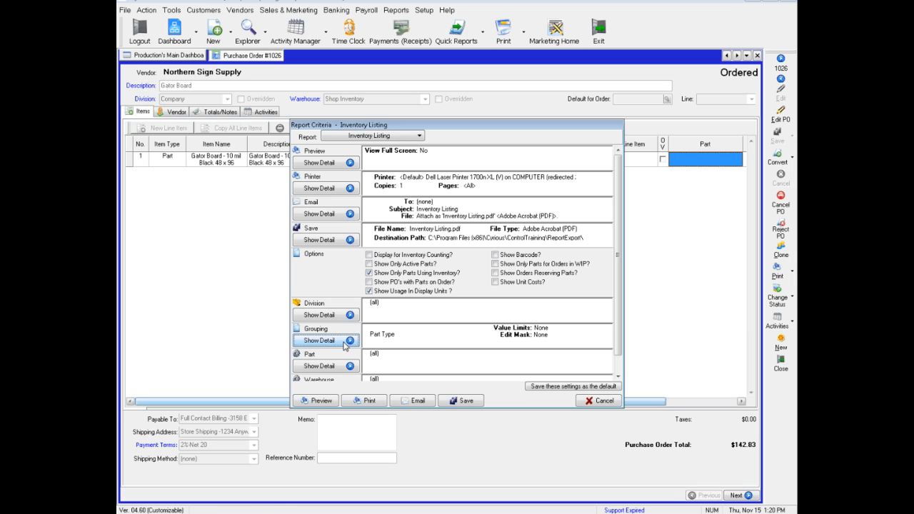
{"action": "left_click", "coordinate": [384, 342]}
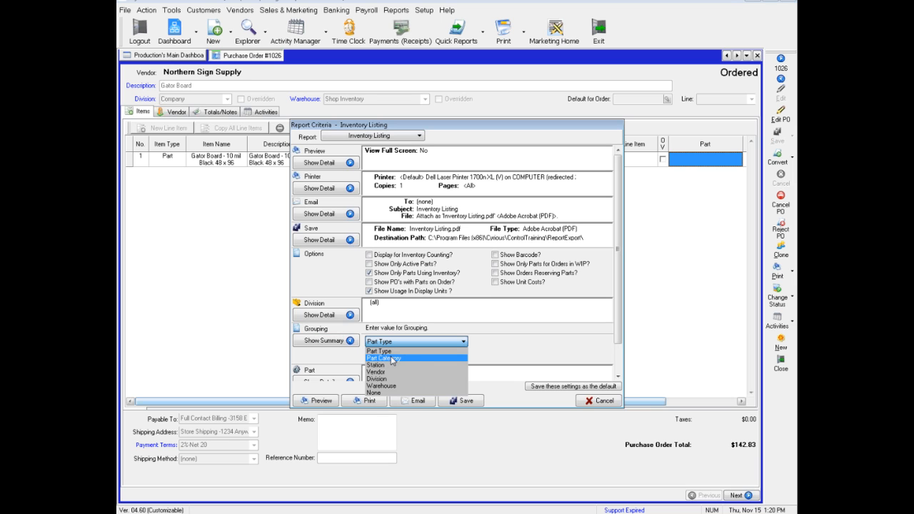
{"action": "left_click", "coordinate": [389, 358]}
{"action": "left_click", "coordinate": [314, 401]}
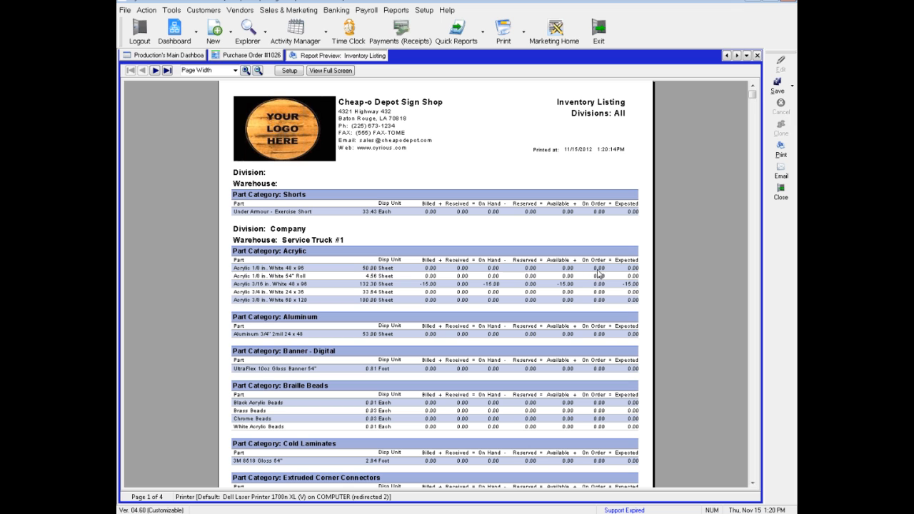
{"action": "left_click", "coordinate": [751, 483]}
{"action": "left_click", "coordinate": [752, 483]}
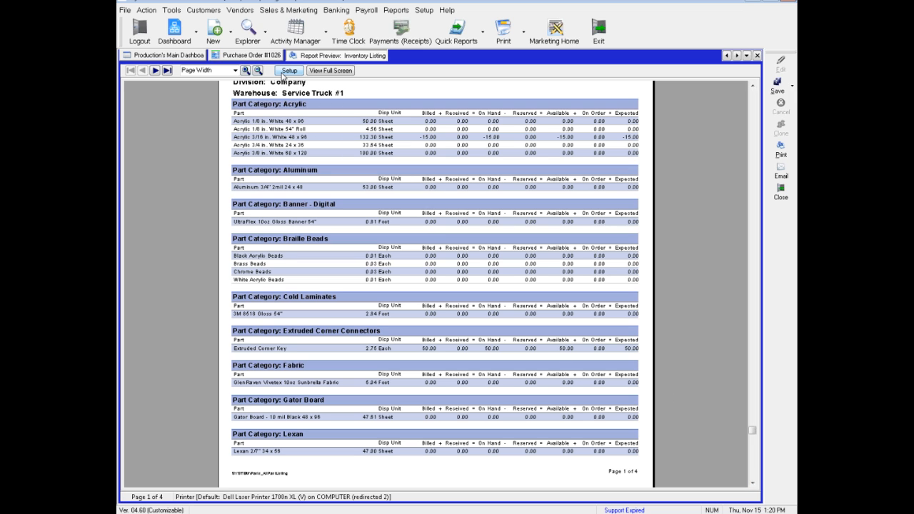
Preview the Inventory Listing with Display for Inventory Counting enabled, and close both the report preview and the purchase order
{"action": "left_click", "coordinate": [287, 72]}
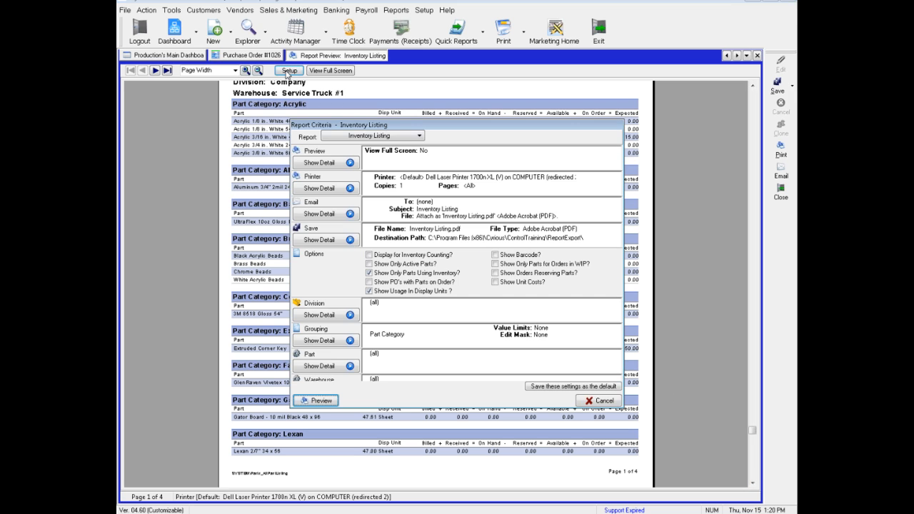
{"action": "left_click", "coordinate": [369, 255]}
{"action": "left_click", "coordinate": [309, 402]}
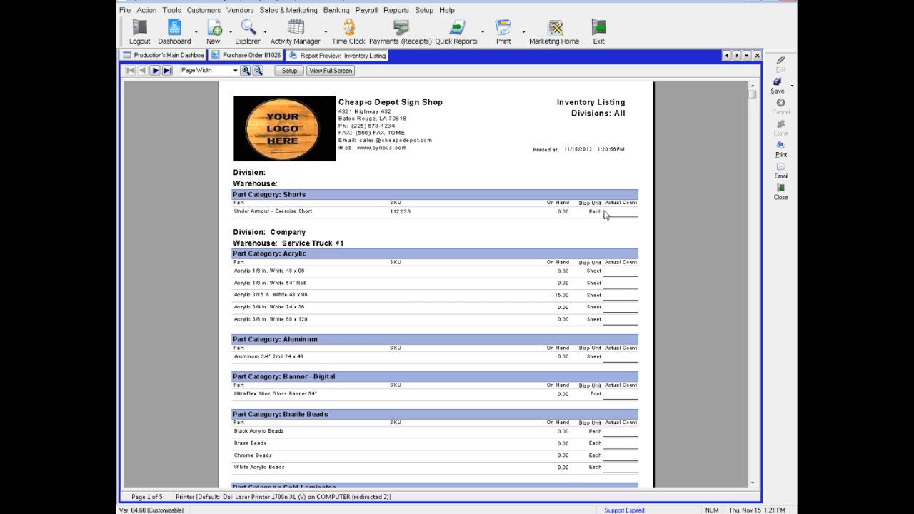
{"action": "scroll", "coordinate": [563, 321], "scroll_direction": "down", "scroll_amount": 3}
{"action": "scroll", "coordinate": [561, 318], "scroll_direction": "up", "scroll_amount": 3}
{"action": "left_click", "coordinate": [757, 55]}
{"action": "left_click", "coordinate": [757, 55]}
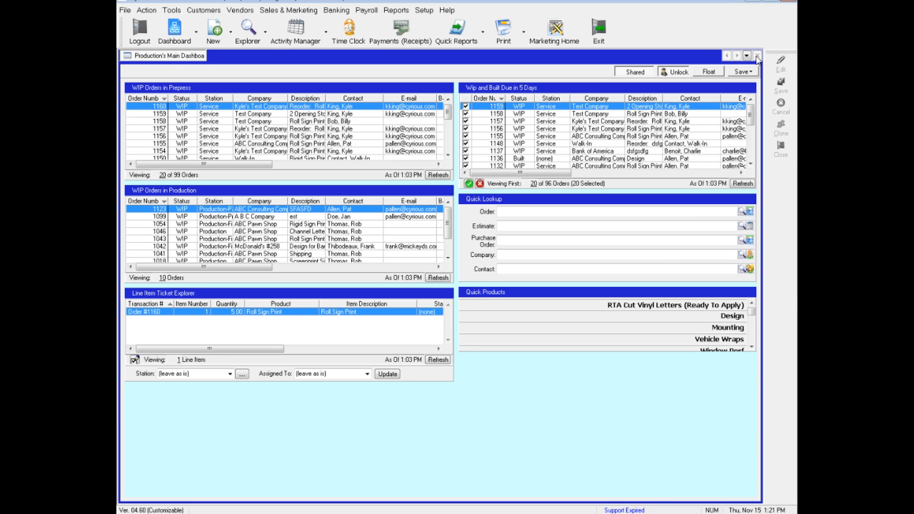